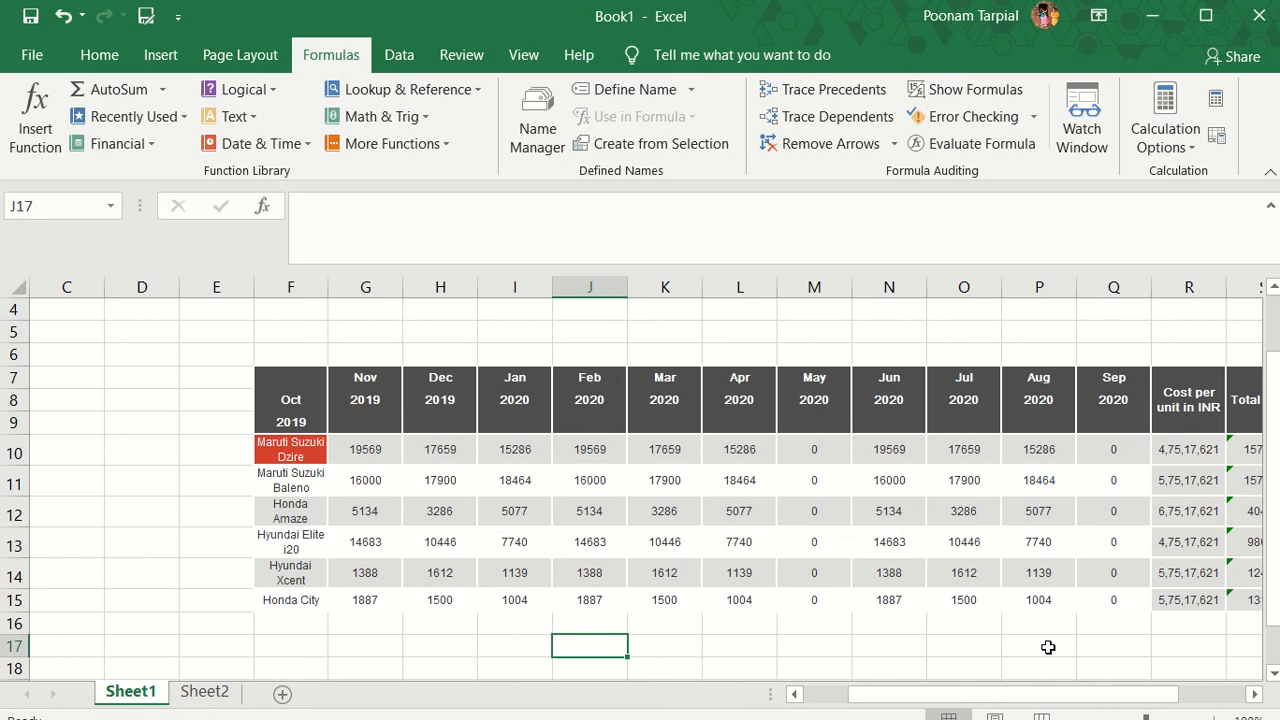
Step: Look at the test score table on Sheet2 and examine Sheet1's Hyundai Elite i20 row across to its Total Revenue formula
left_click(210, 694)
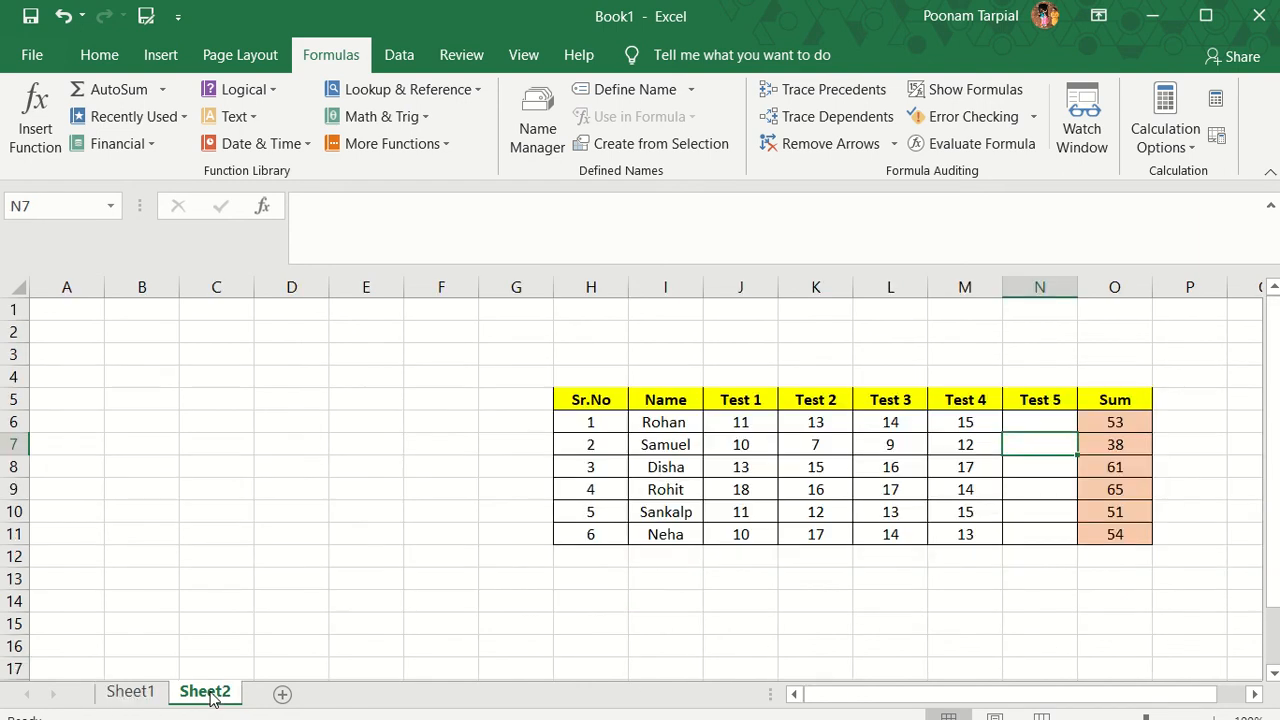
left_click(128, 694)
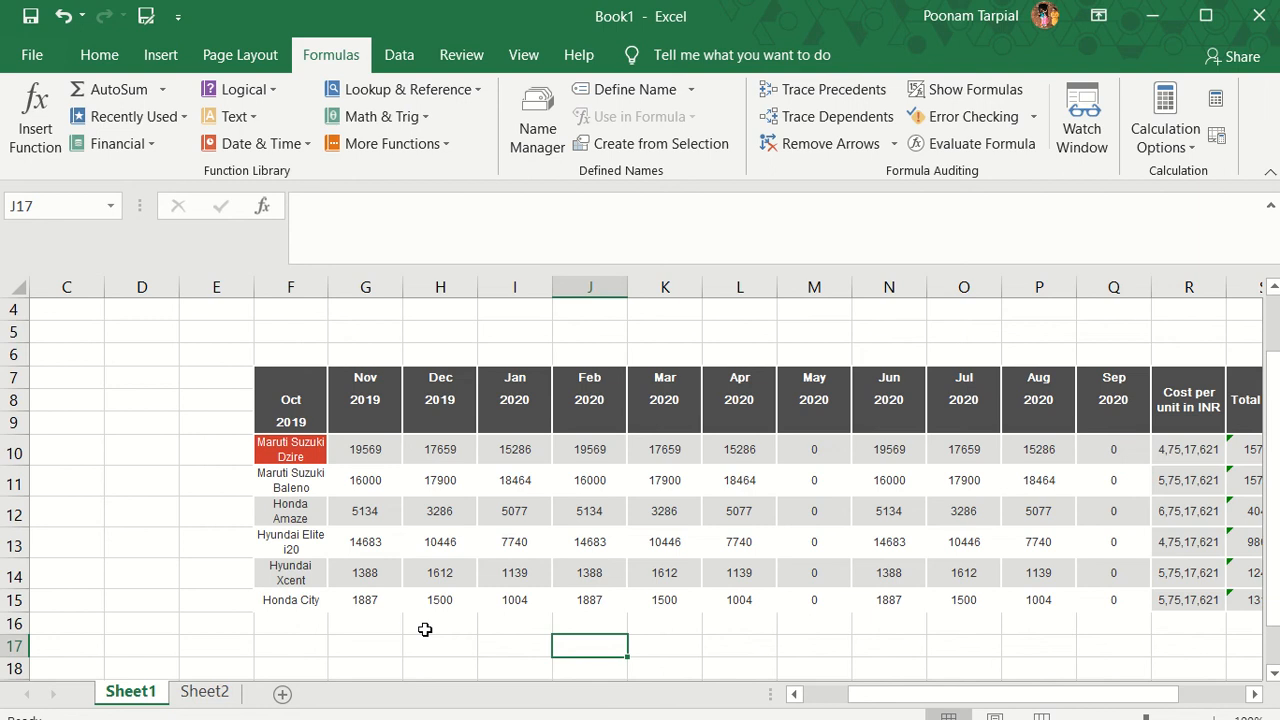
left_click(314, 535)
key("Right")
key("Right")
key("Right")
key("Right")
key("Right")
key("Right")
key("Right")
key("Right")
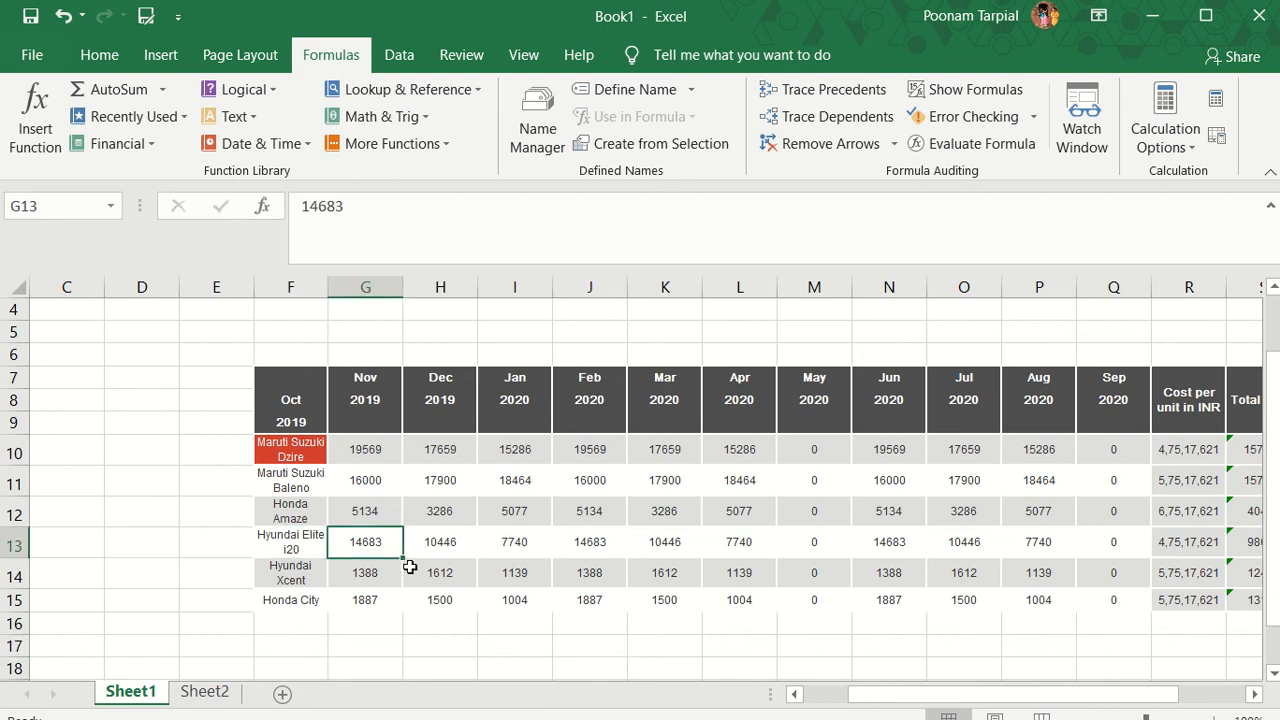
key("Right")
key("Right")
key("Right")
key("Right")
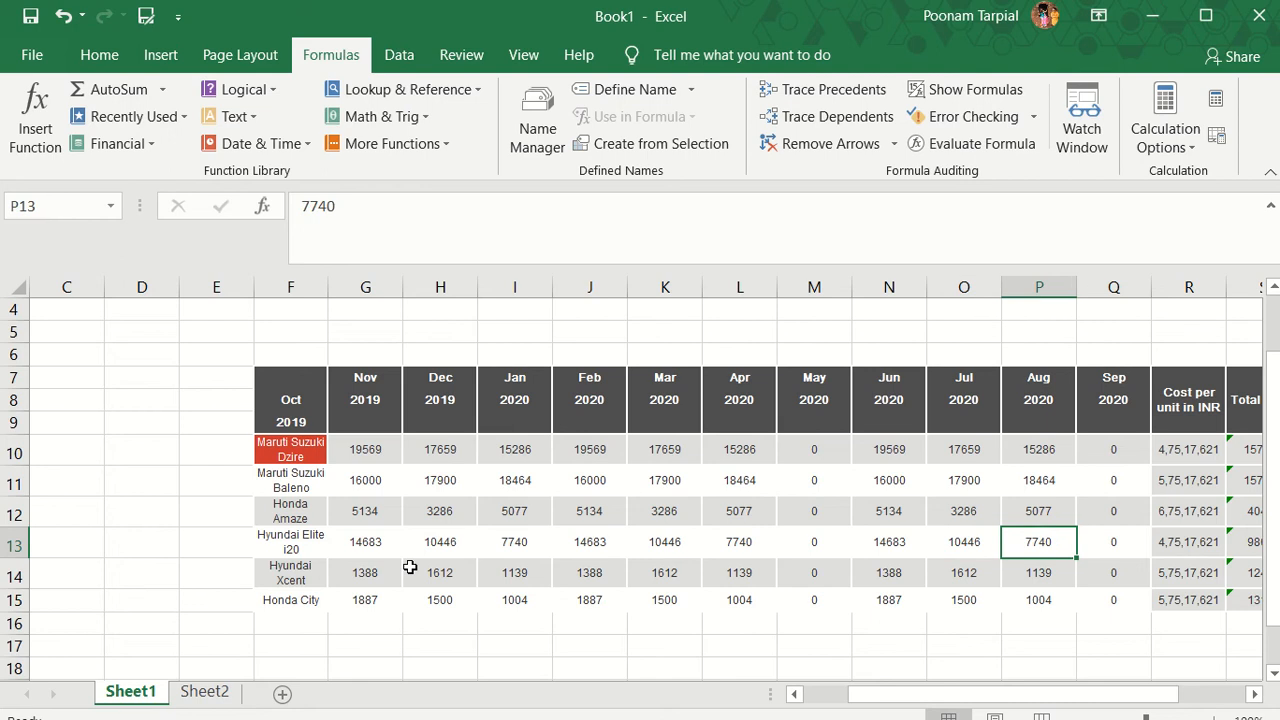
key("Right")
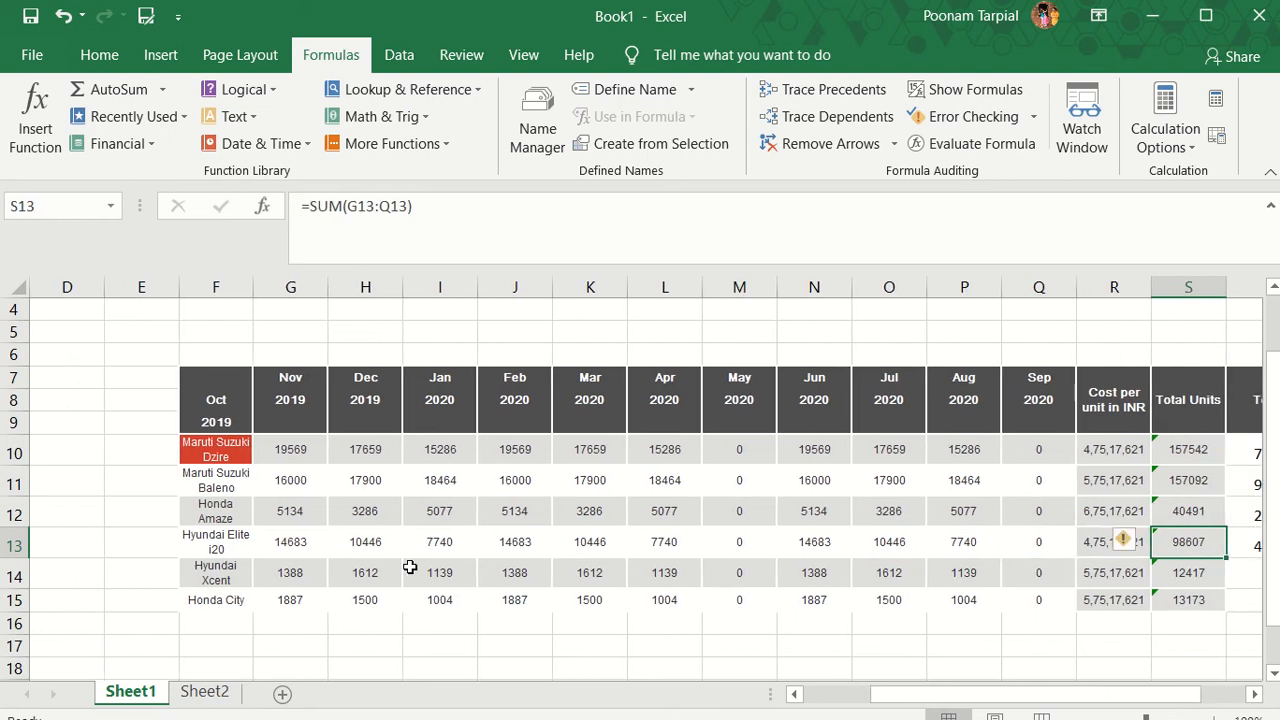
key("Right")
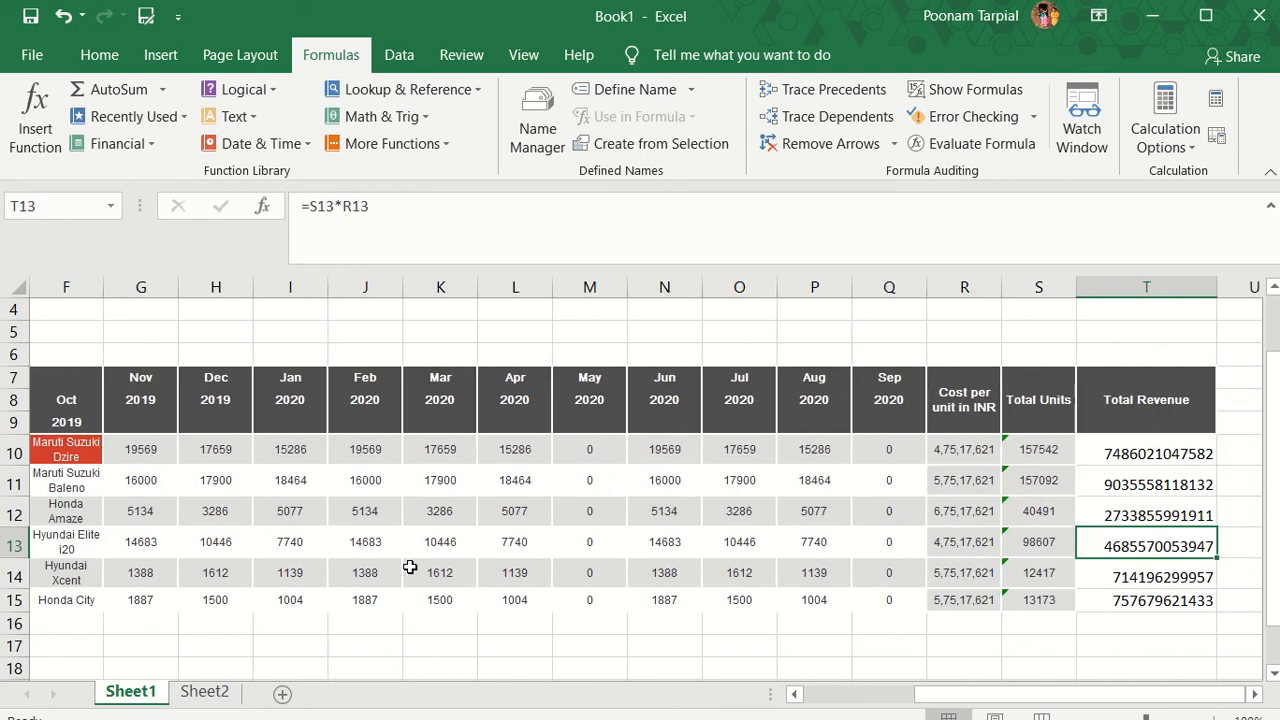
Step: Review the Hyundai Elite i20 row back from Total Revenue to its first monthly sales figures
key("Left")
key("Left")
key("Left")
key("Left")
key("Left")
key("Left")
key("Left")
key("Left")
key("Left")
key("Left")
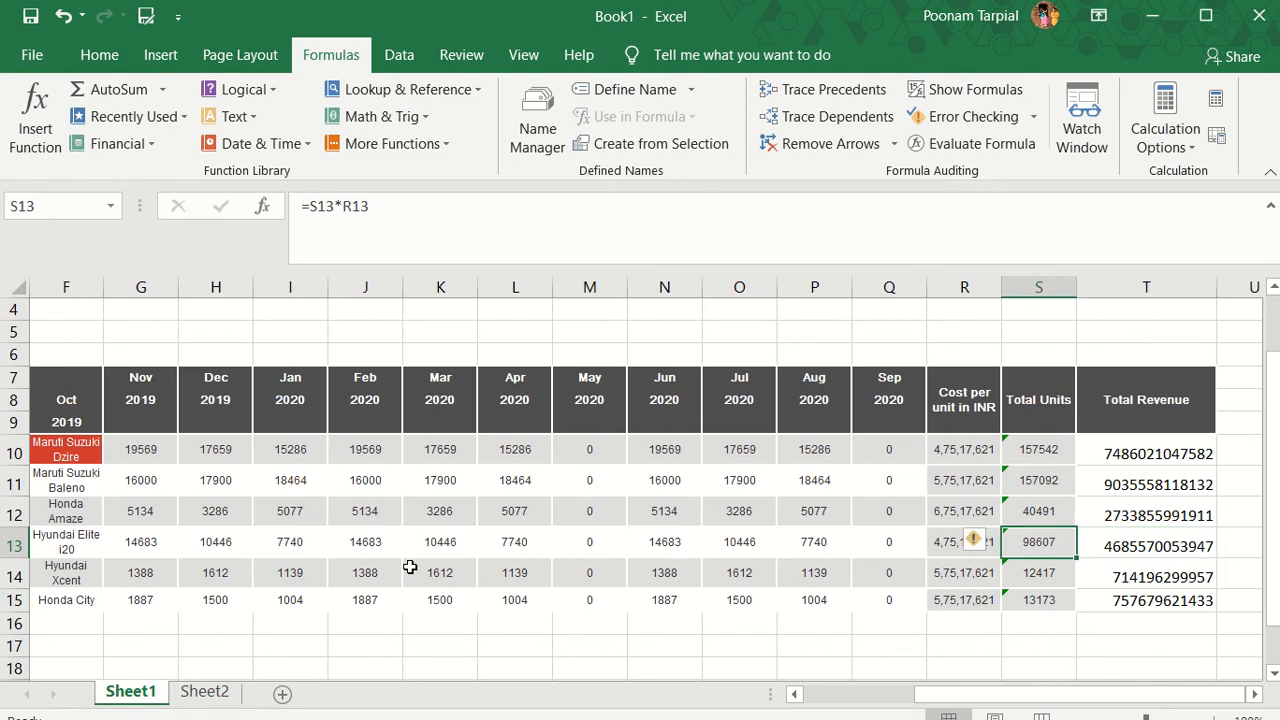
key("Left")
key("Left")
key("Left")
key("Left")
key("Left")
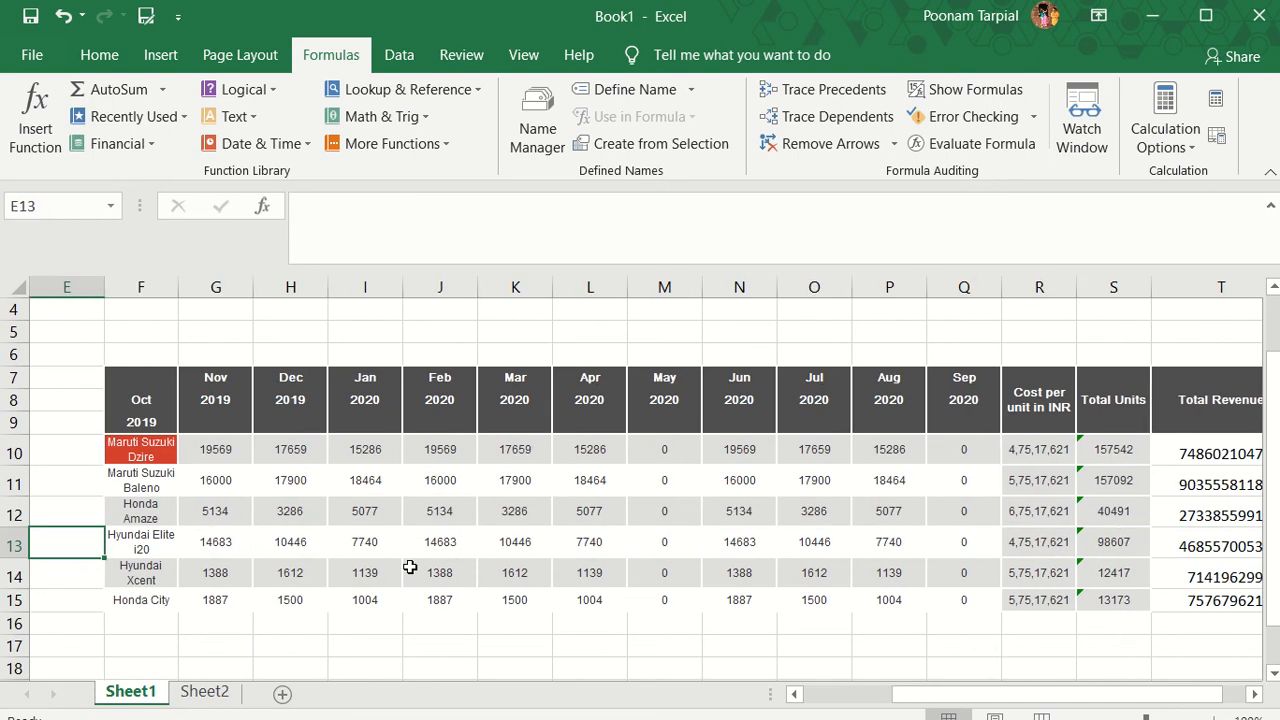
key("Right")
key("Right")
key("Right")
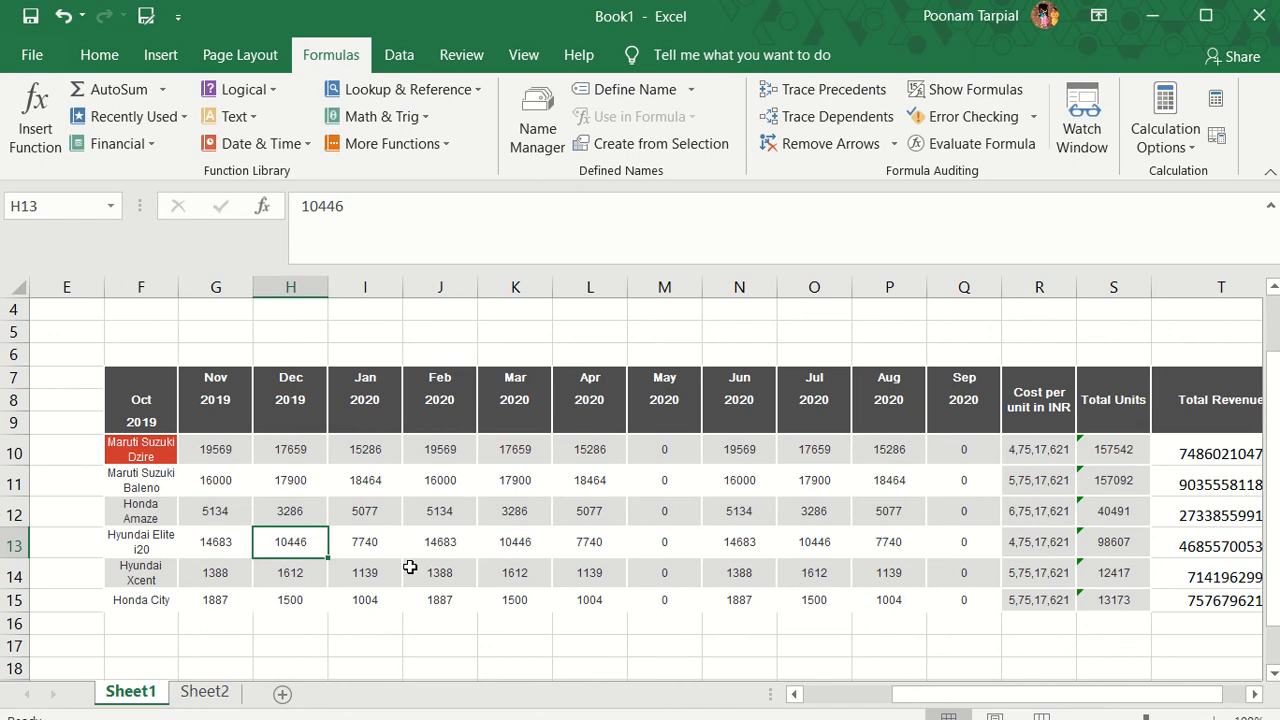
key("Left")
key("Right")
Step: Examine the Maruti Suzuki Dzire row from Nov 2019 across to its Total Revenue formula in T10
left_click(203, 450)
key("Right")
key("Right")
key("Right")
key("Right")
key("Right")
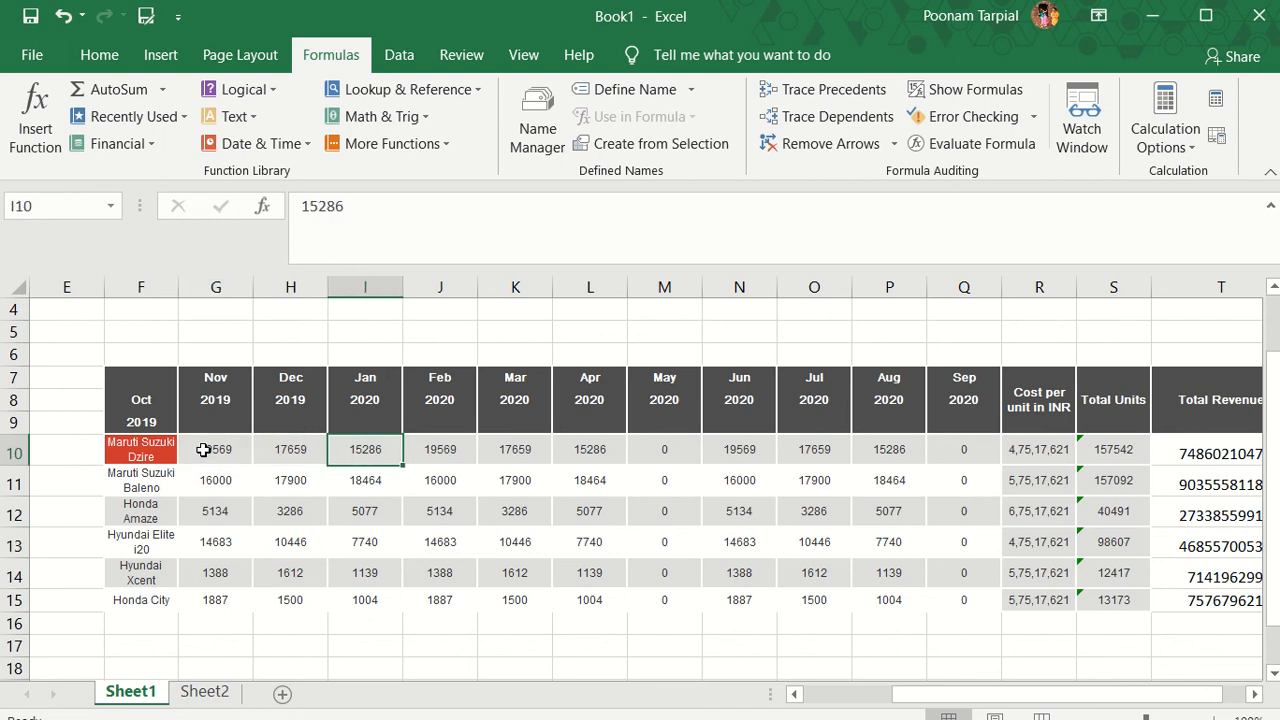
key("Right")
key("Right")
key("Right")
key("Right")
key("Right")
key("Right")
key("Right")
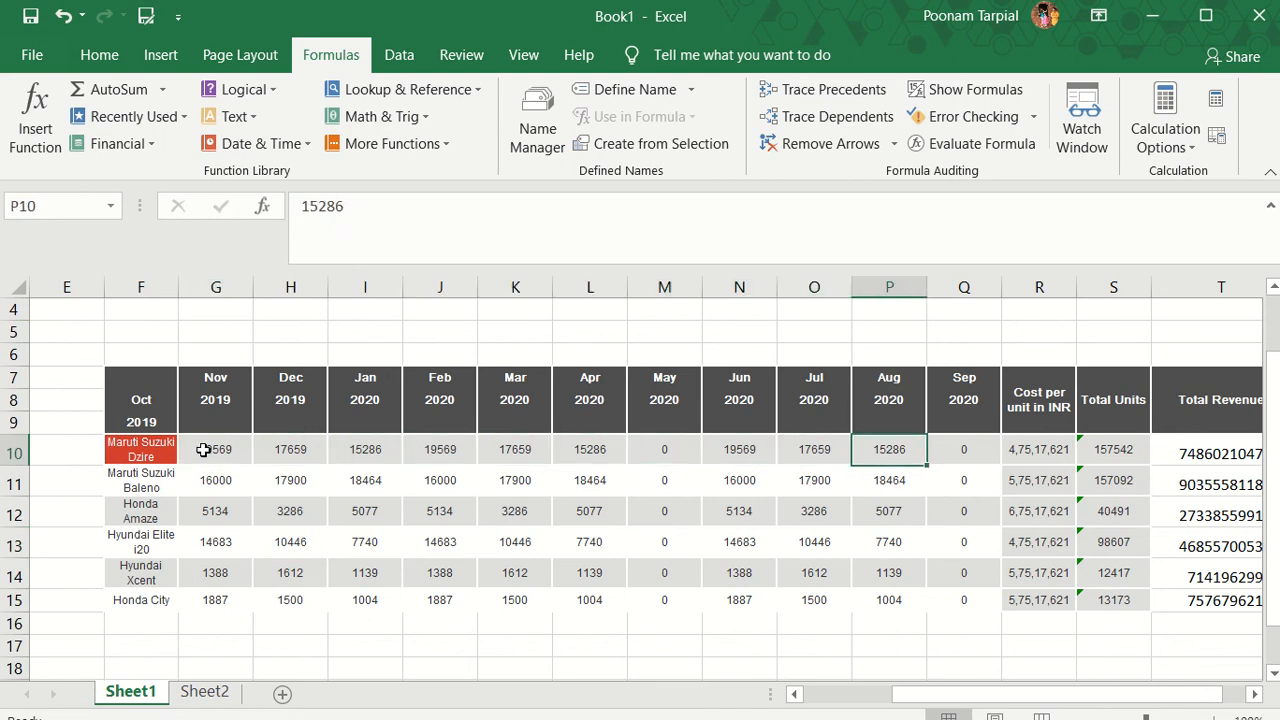
key("Right")
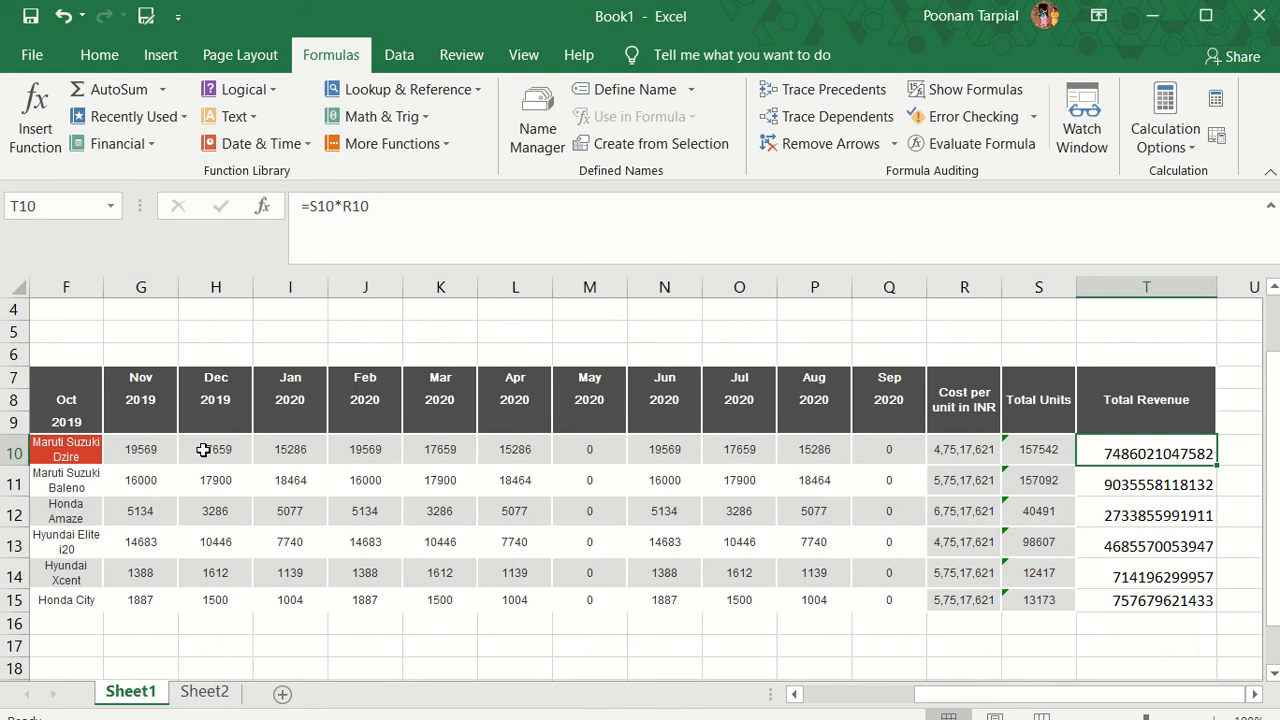
Step: Trace the Maruti Suzuki Dzire row back from Total Revenue to the model name in F10
key("Left")
key("Left")
key("Left")
key("Left")
key("Left")
key("Left")
key("Left")
key("Left")
key("Left")
key("Left")
key("Left")
key("Left")
key("Left")
key("Left")
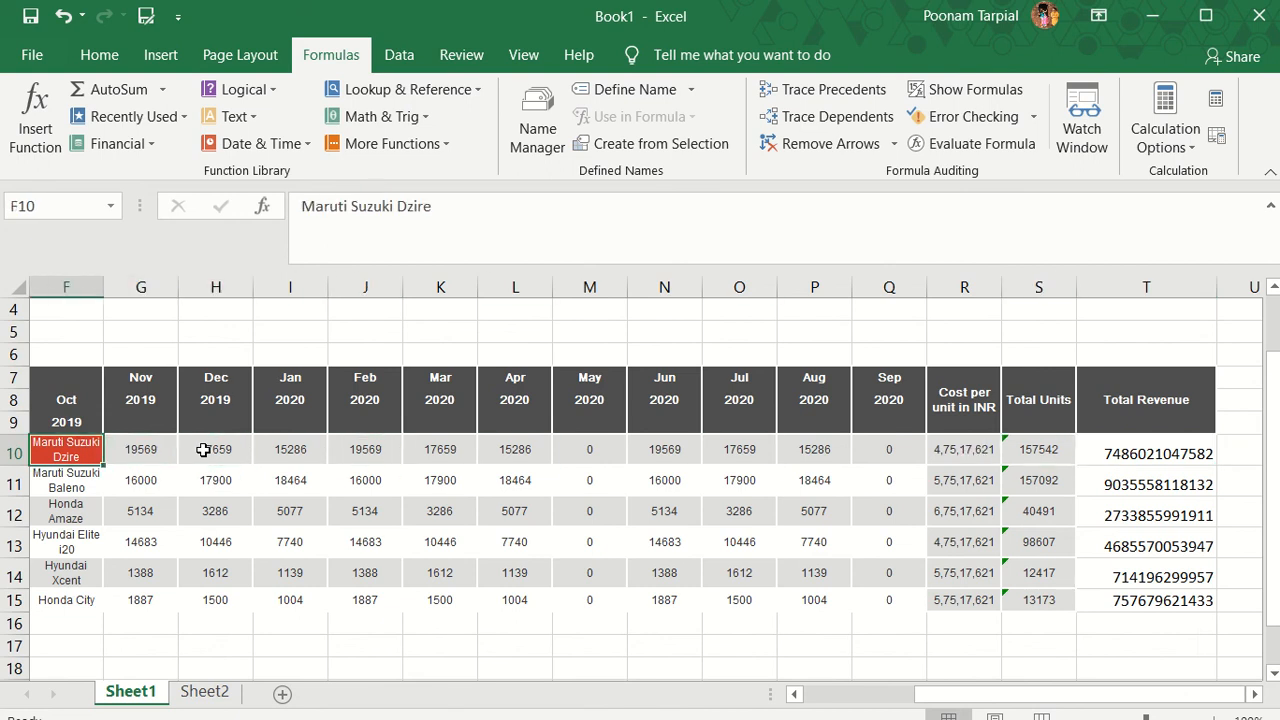
scroll(203, 450, "left", 2)
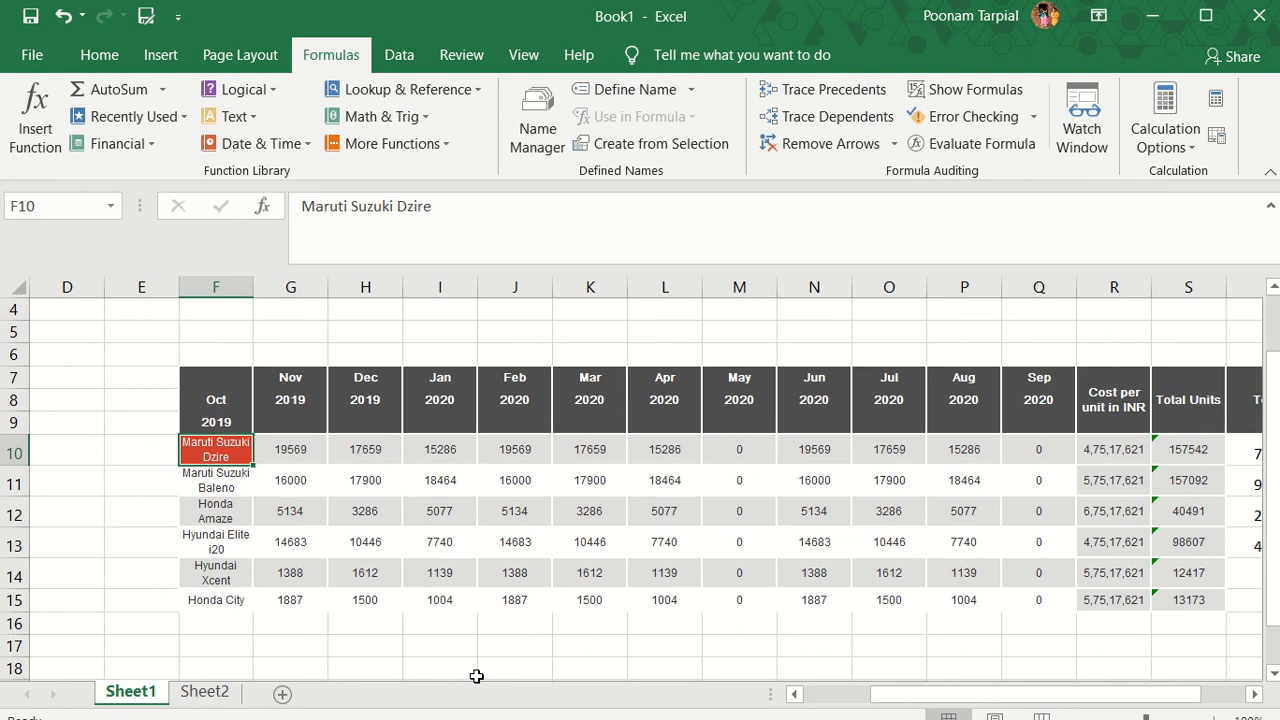
Step: Add a watch on the Maruti Suzuki Dzire Total Revenue cell, T10 on Sheet1, in the Watch Window
left_click(962, 448)
key("Right")
key("Right")
key("Right")
key("Right")
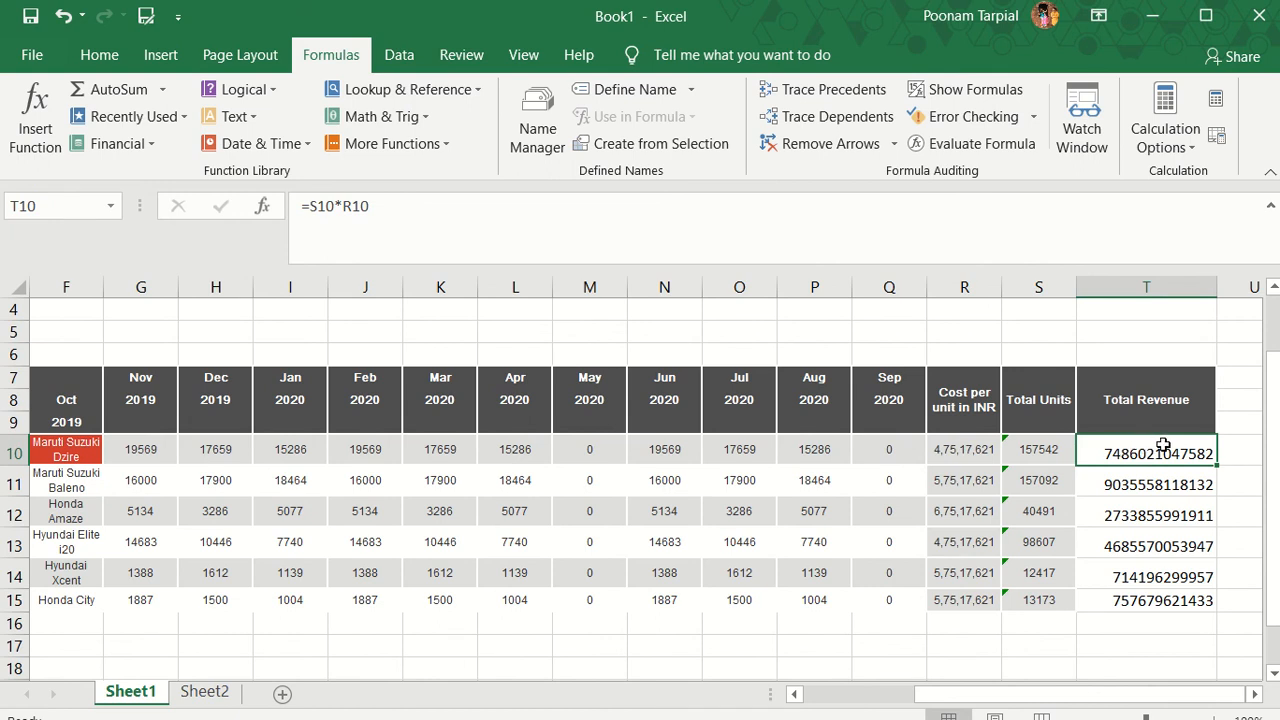
left_click(1142, 286)
left_click(1163, 454)
left_click(1079, 108)
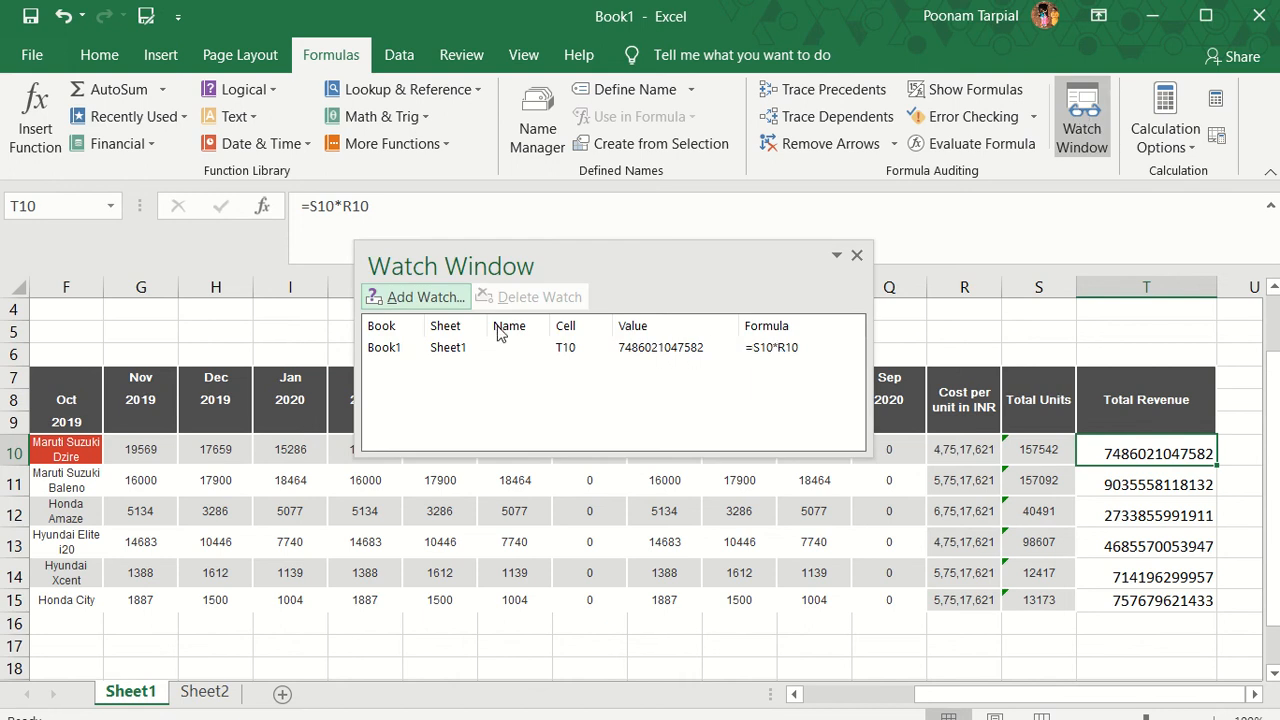
left_click(418, 298)
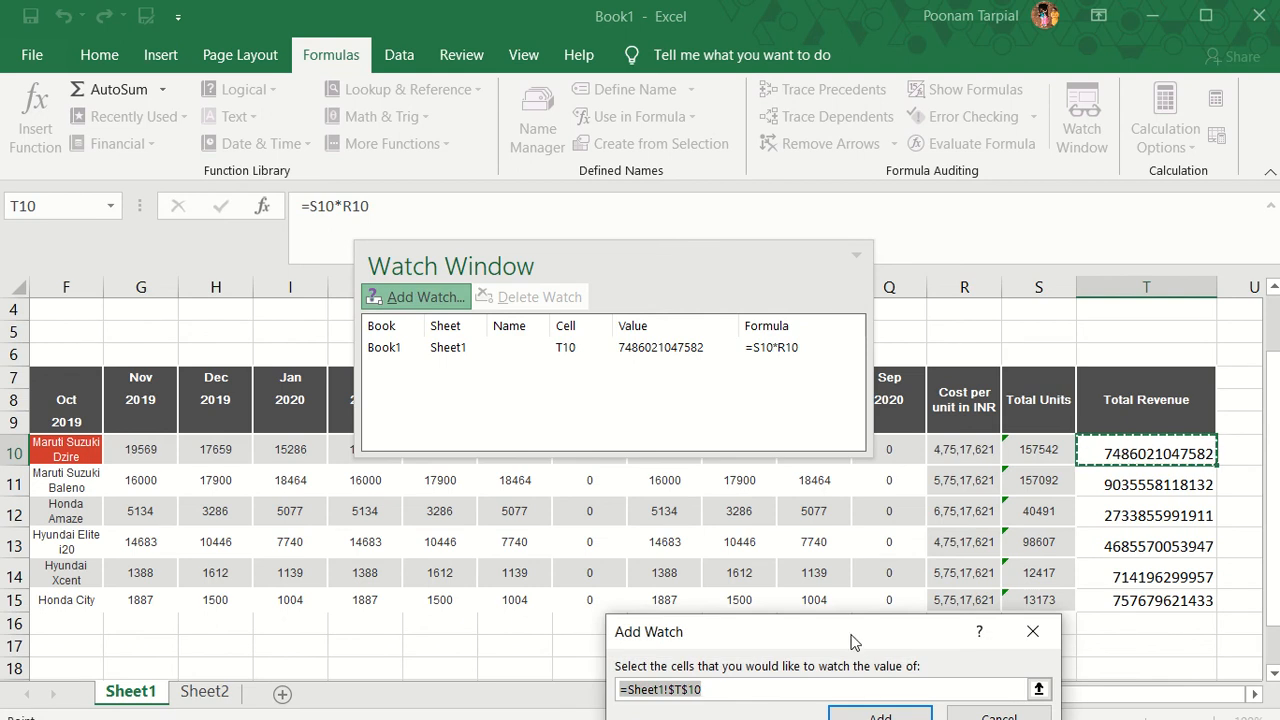
left_click_drag(852, 632, 802, 505)
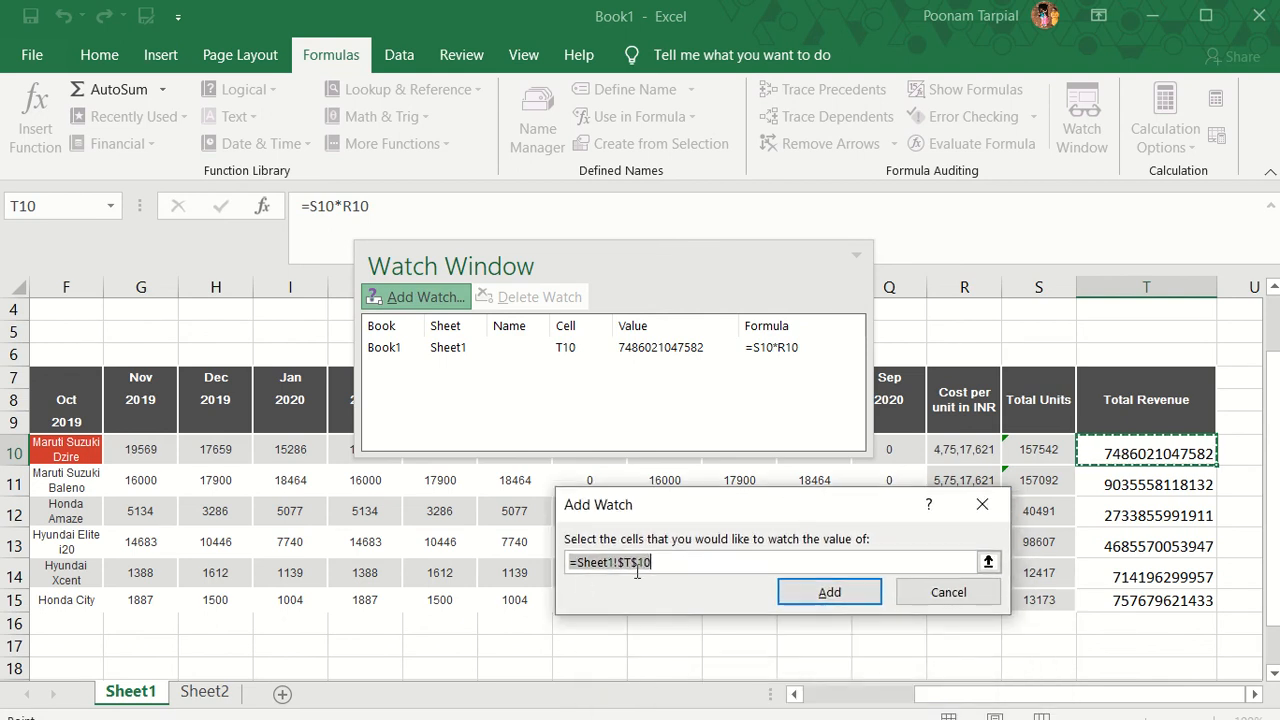
left_click(866, 597)
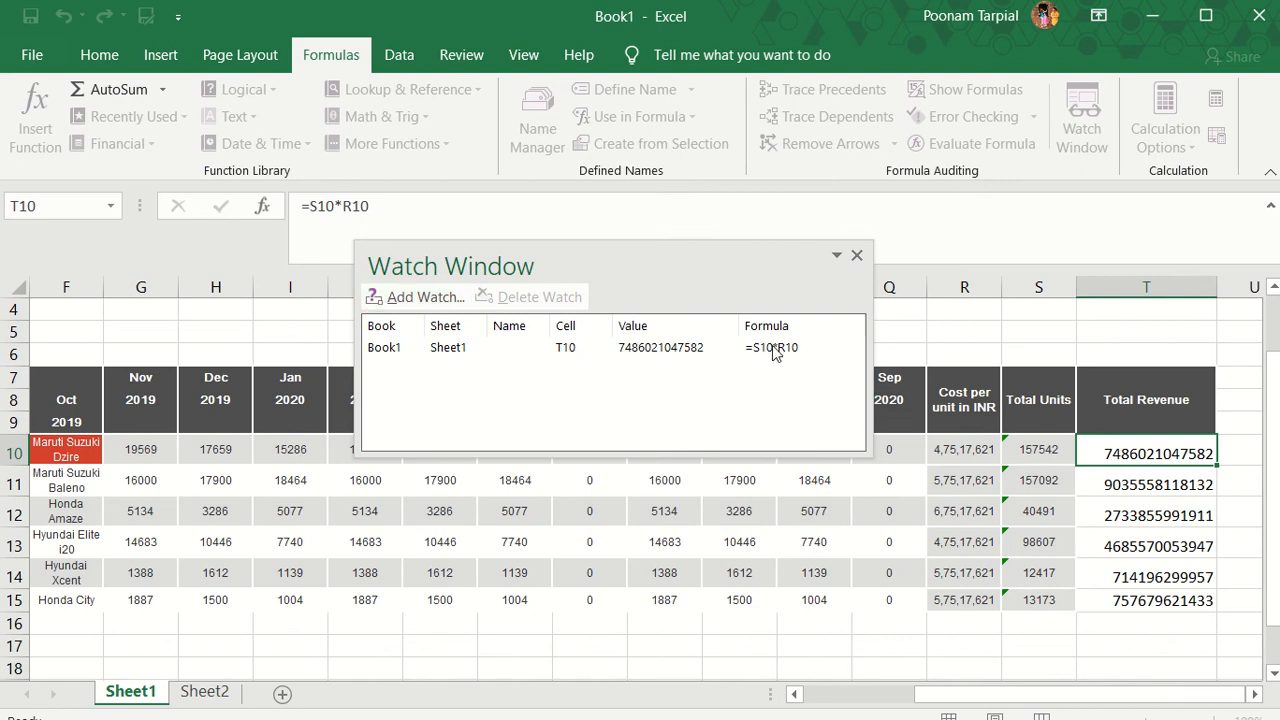
Step: Move the Watch Window clear of the Sep 2020 column and set the Maruti Suzuki Dzire sales in Q10 to 1500
left_click_drag(688, 256, 882, 256)
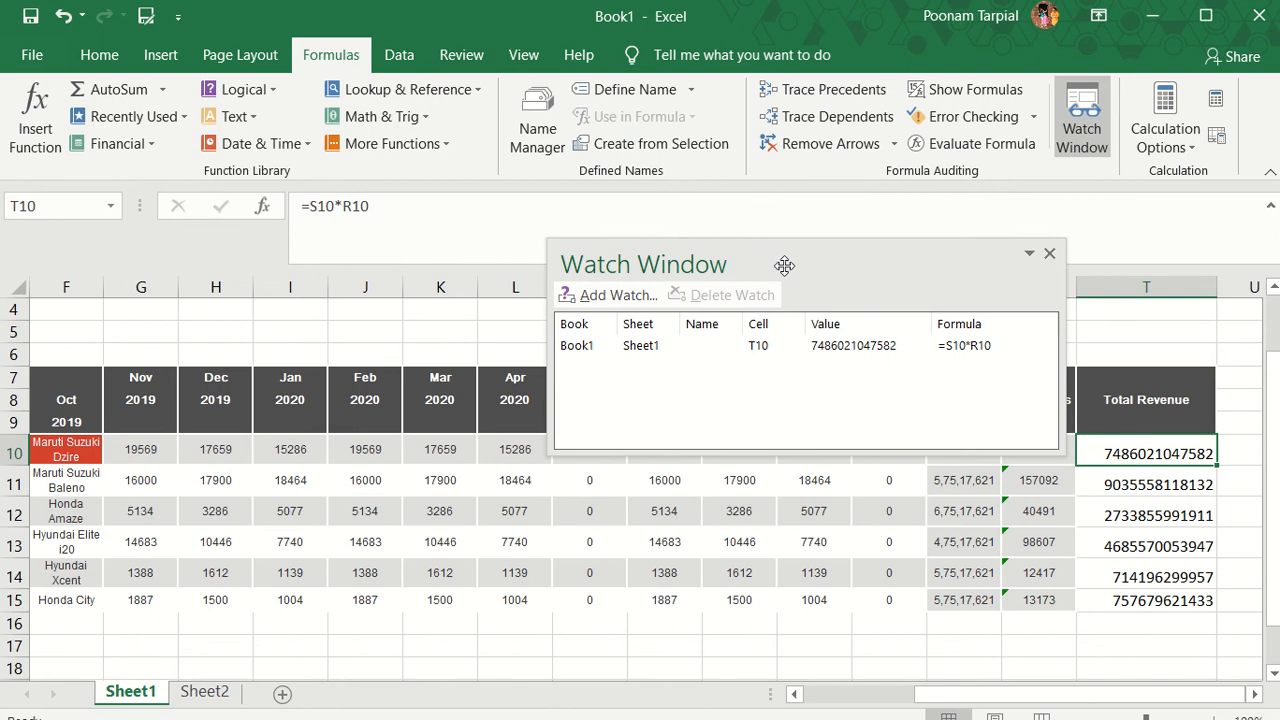
left_click_drag(784, 265, 517, 251)
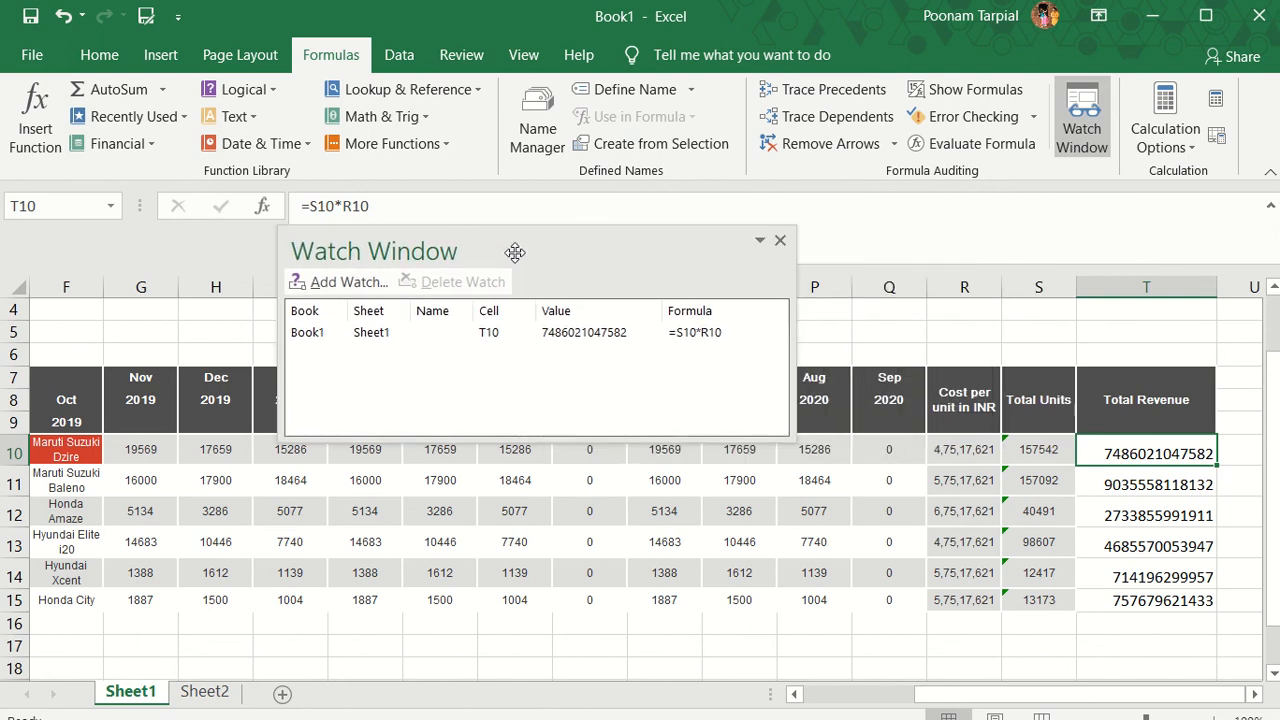
left_click(891, 453)
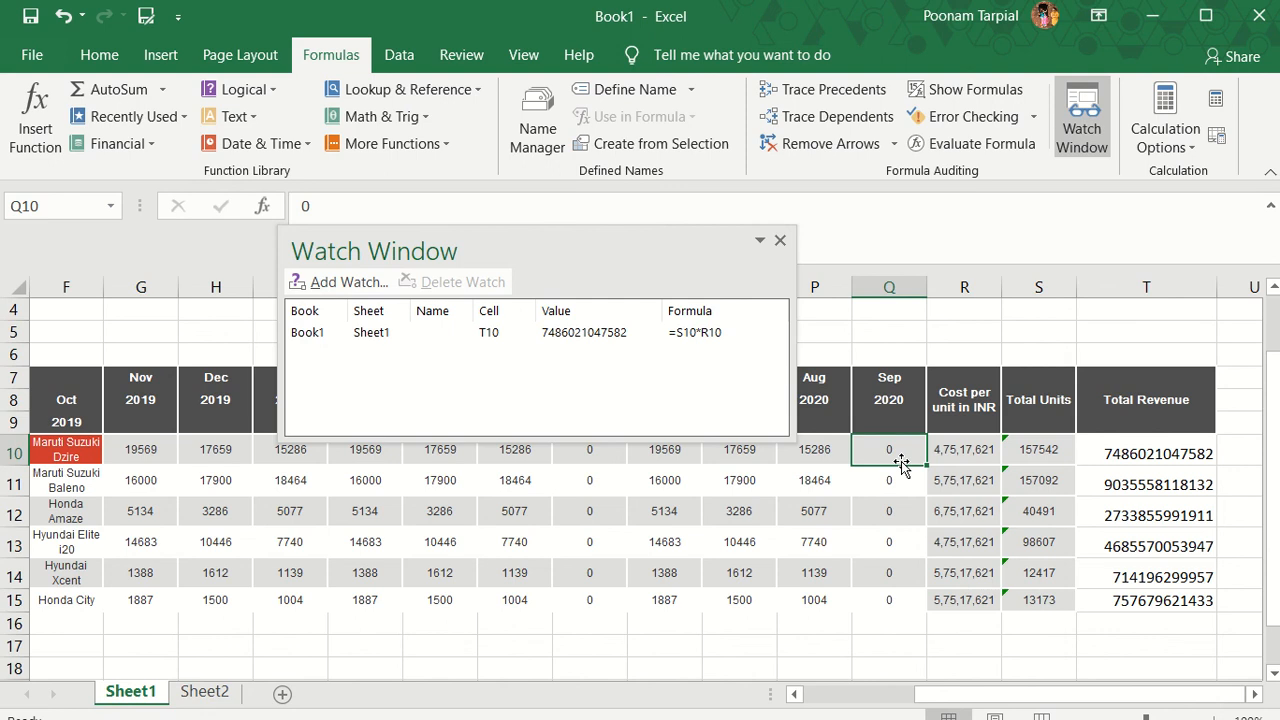
type("1500")
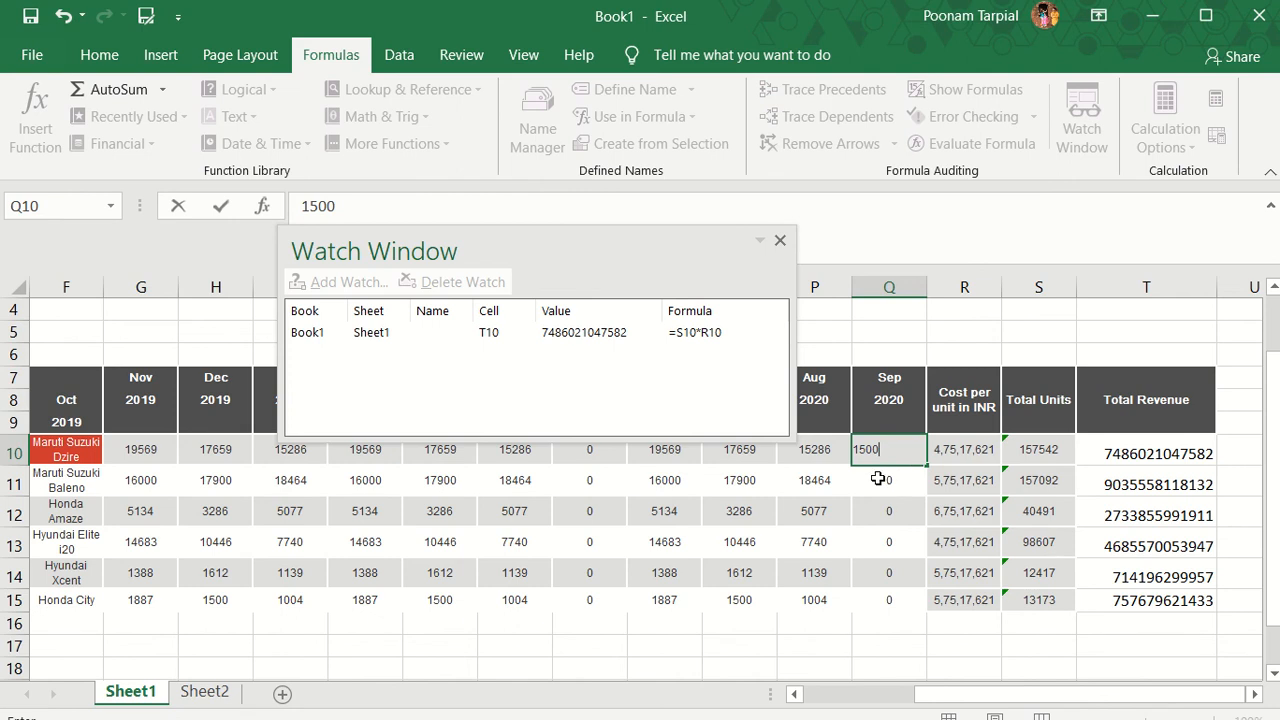
left_click(877, 479)
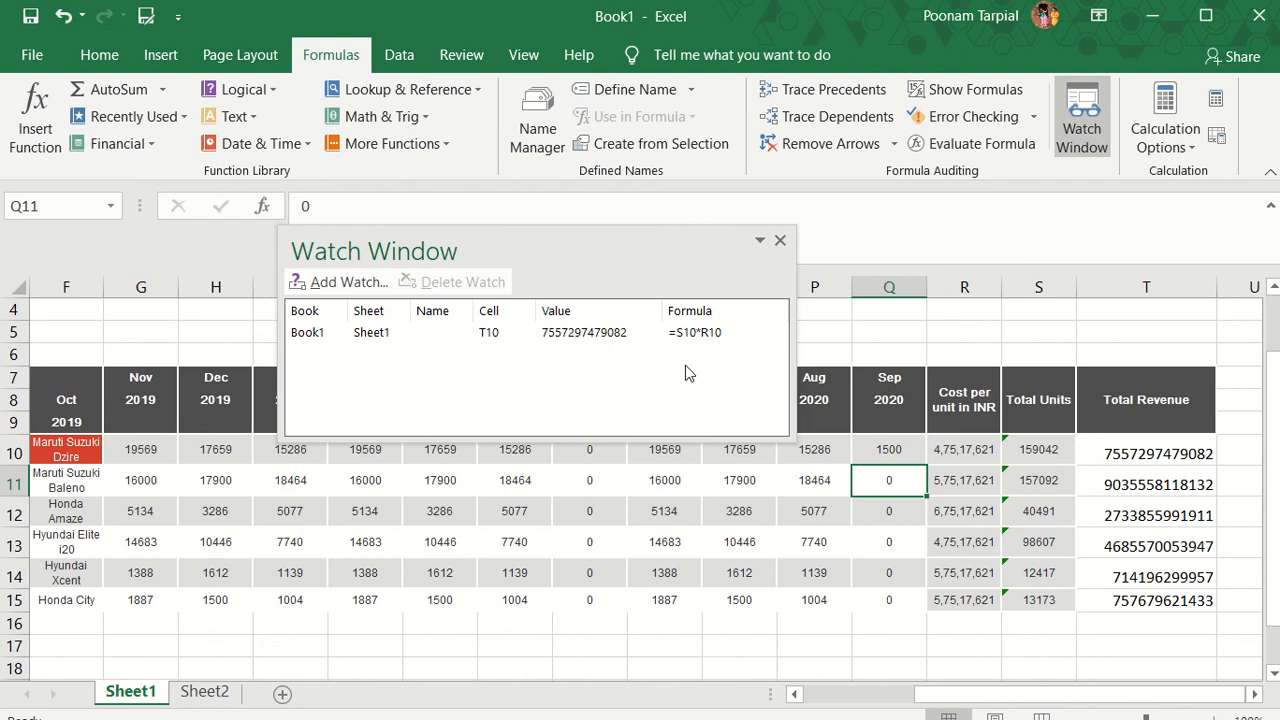
Step: Jump to T10 from its watch entry, check that the watch persists when the Watch Window is reopened, and close the window
double_click(614, 342)
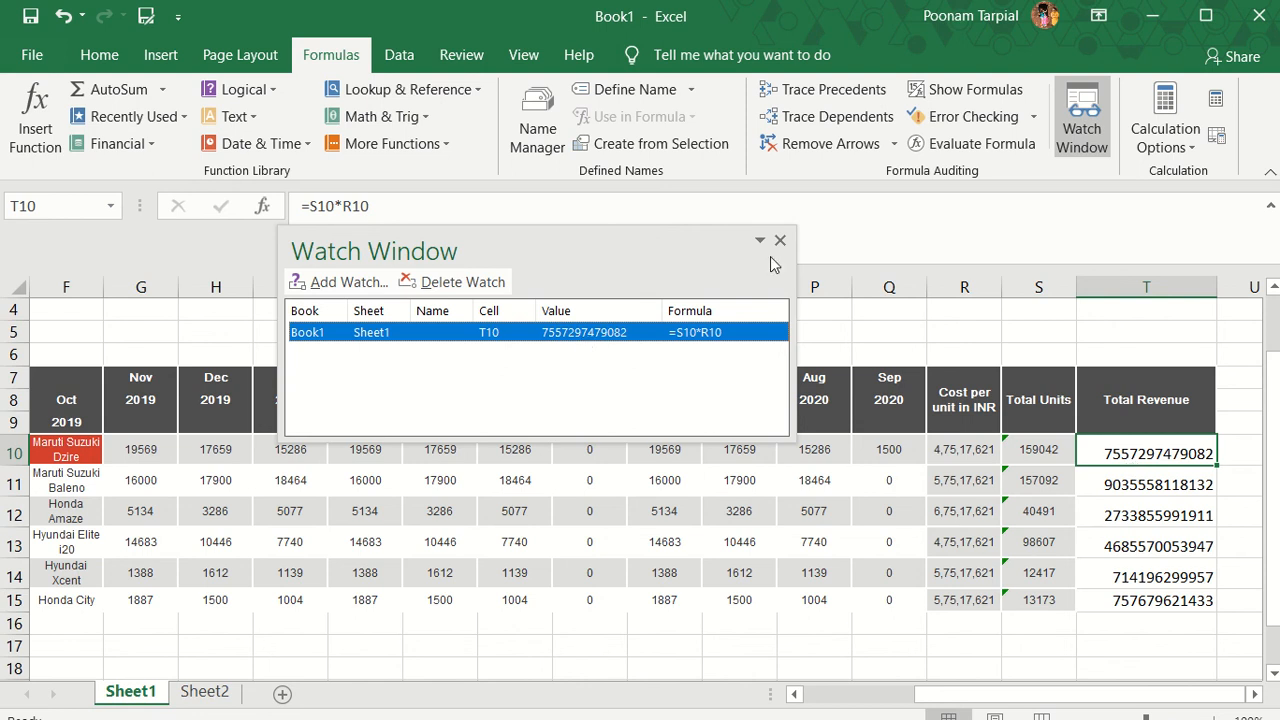
left_click(771, 264)
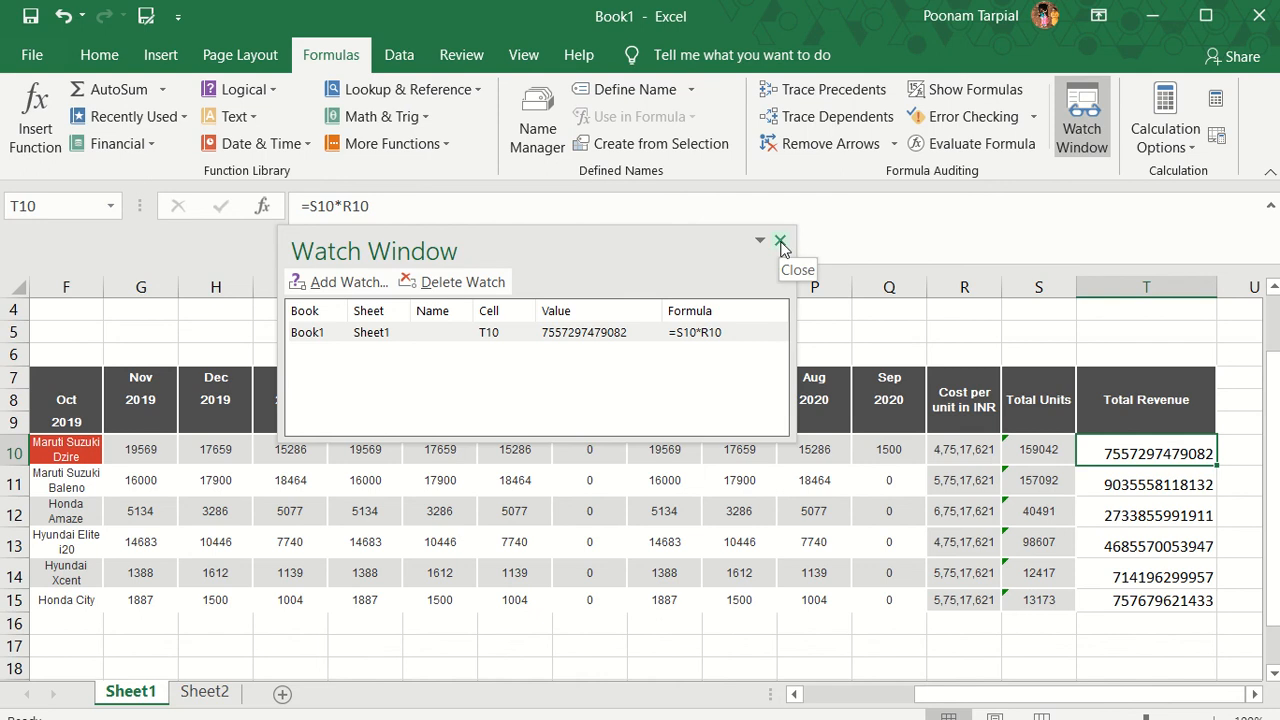
left_click(781, 244)
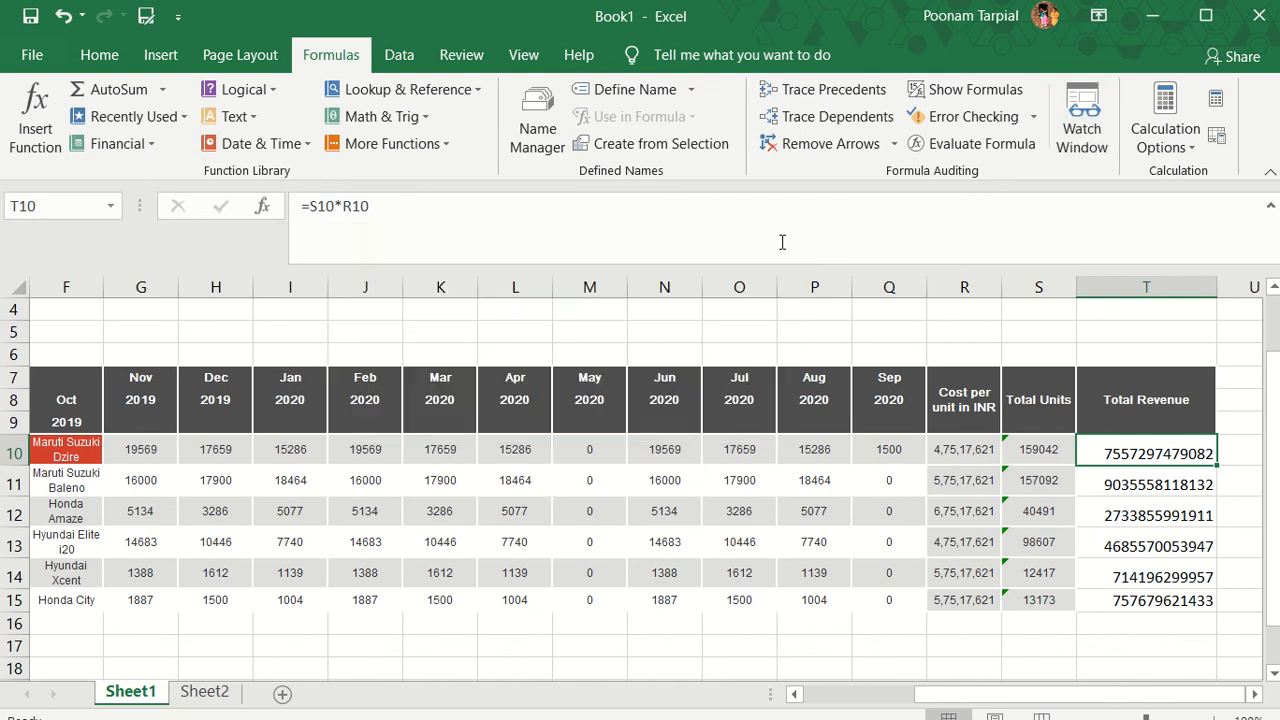
left_click(1084, 134)
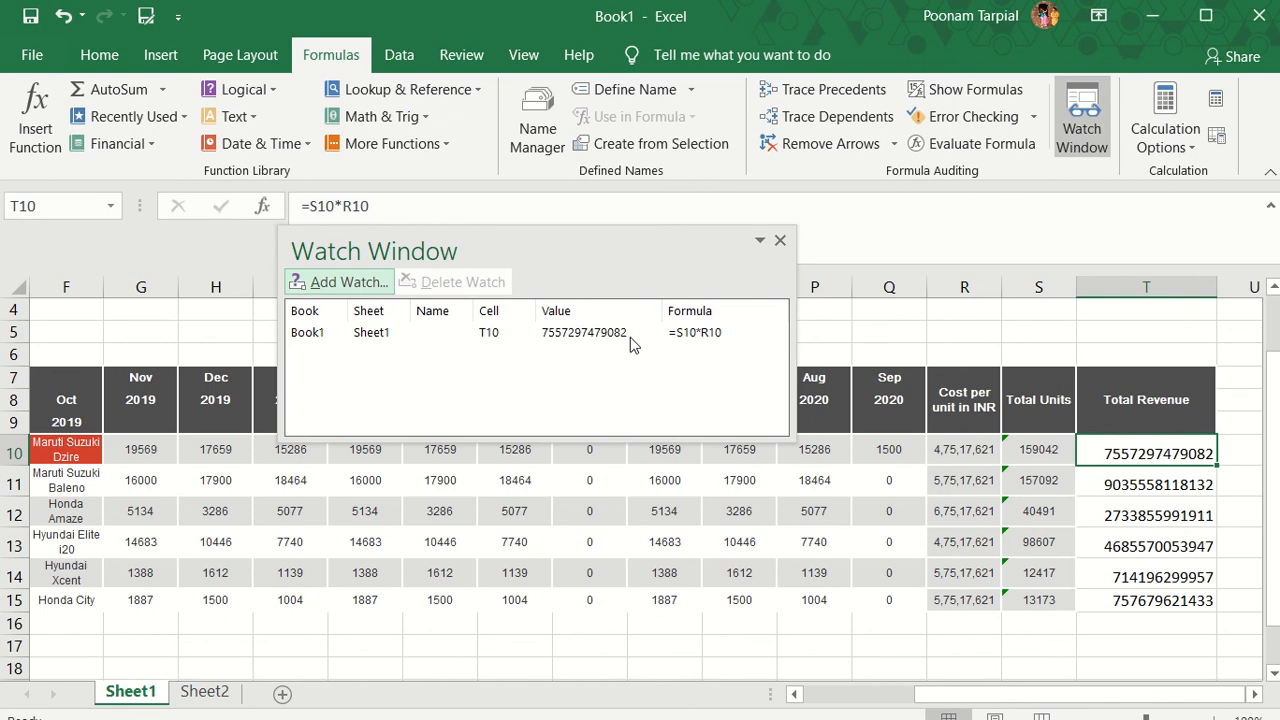
left_click(780, 240)
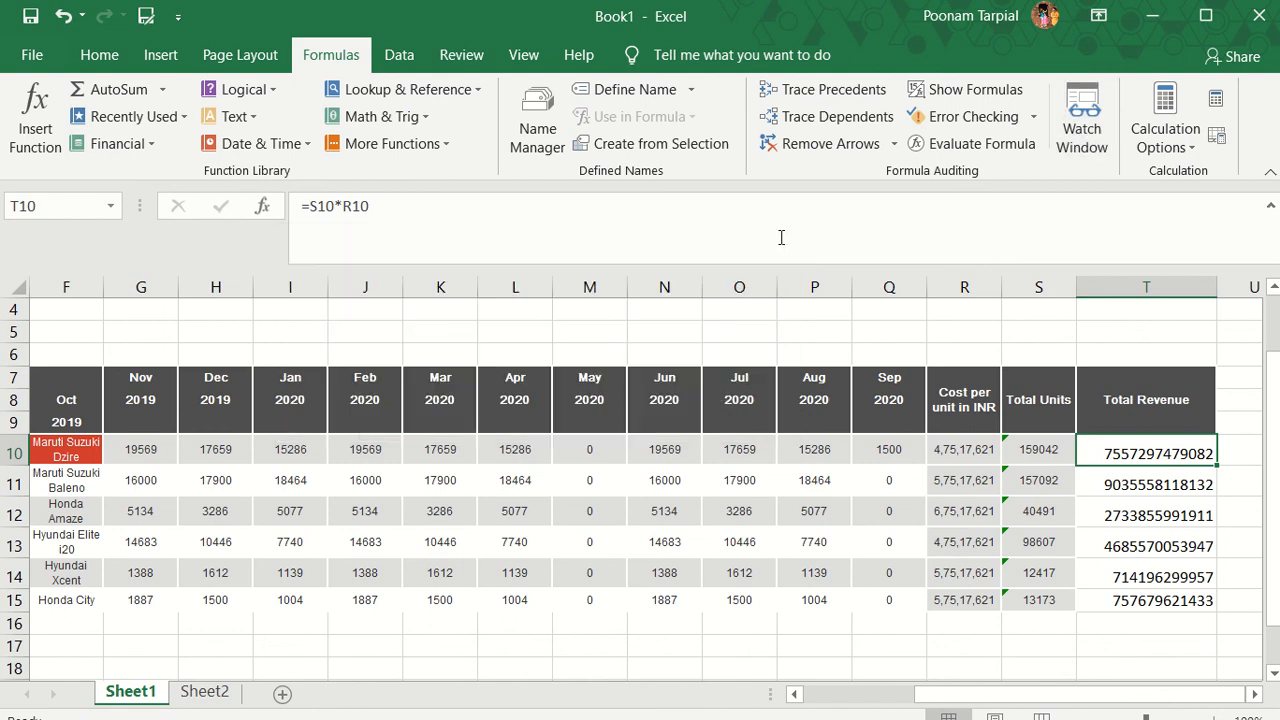
Step: Add a watch on the first student's Sum cell, O6 on Sheet2, in the Watch Window
left_click(226, 690)
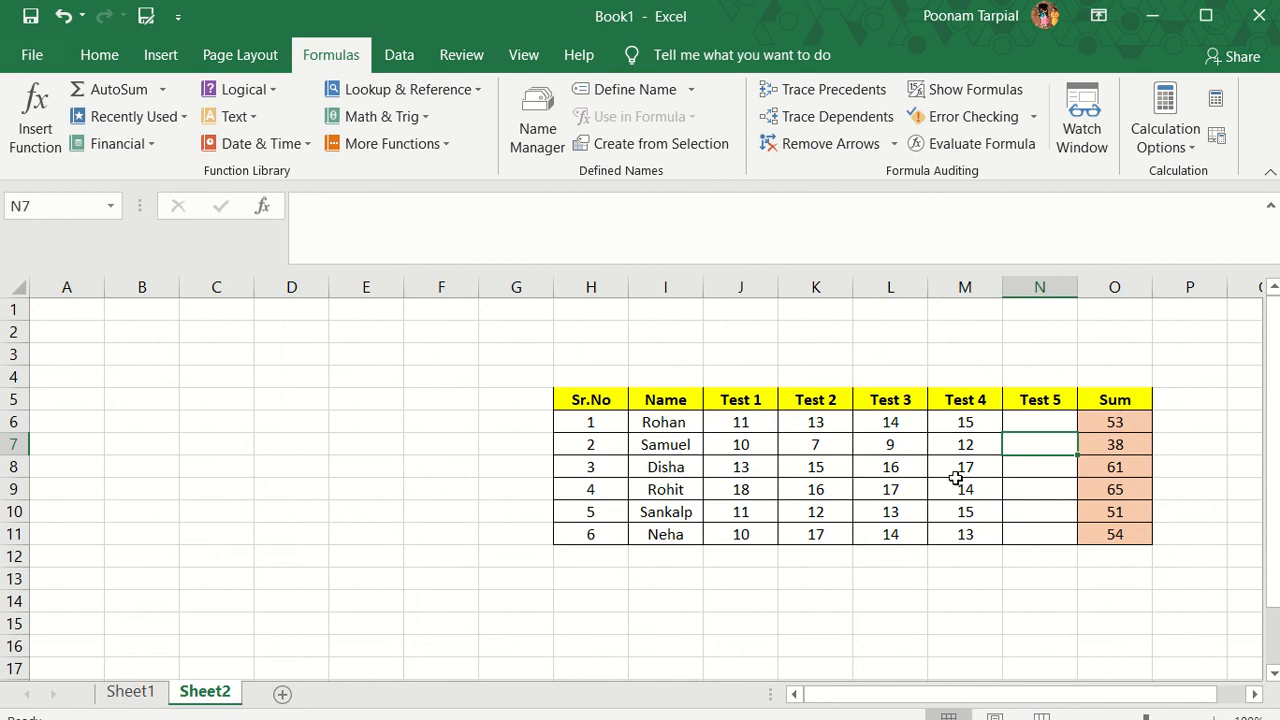
left_click(1039, 422)
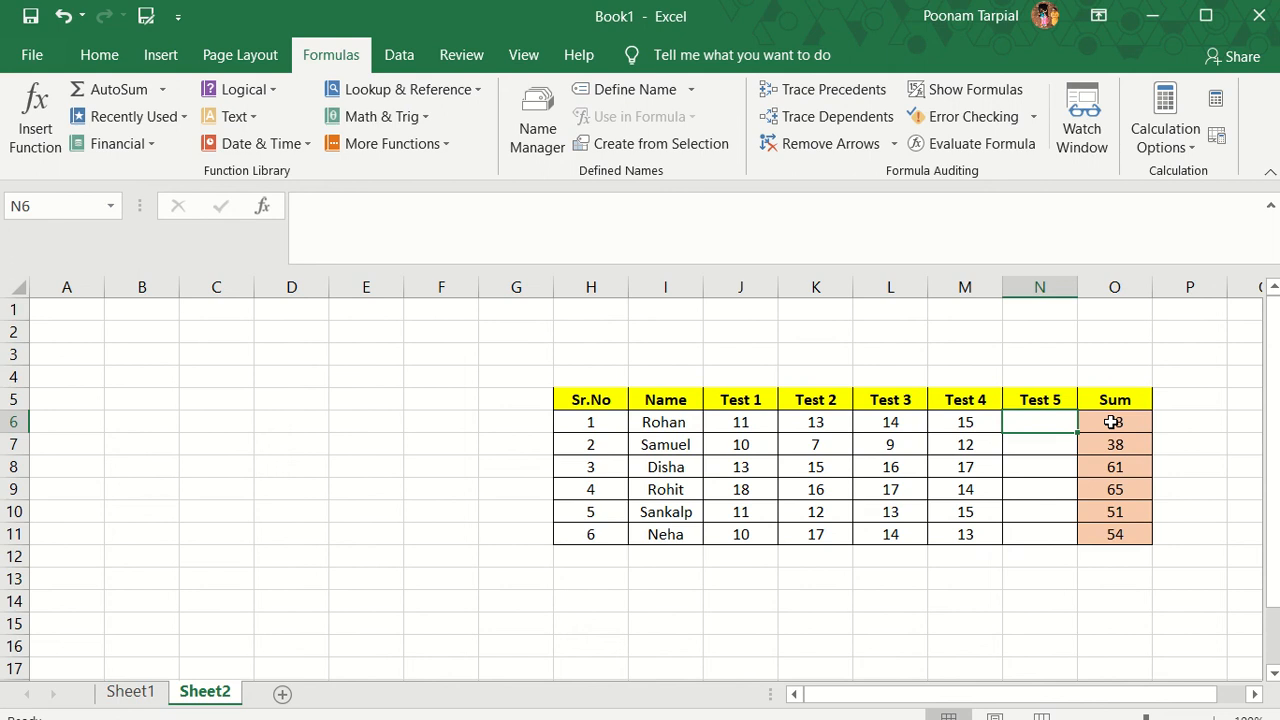
left_click(1112, 422)
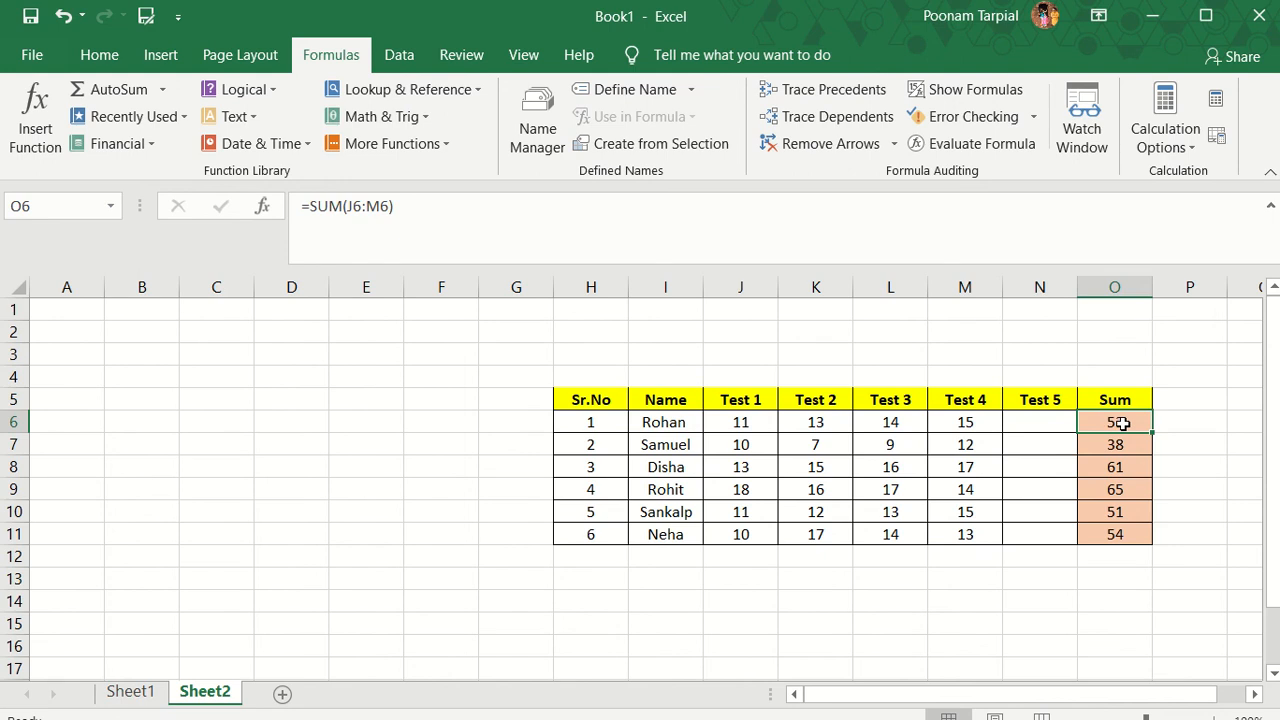
left_click(1095, 140)
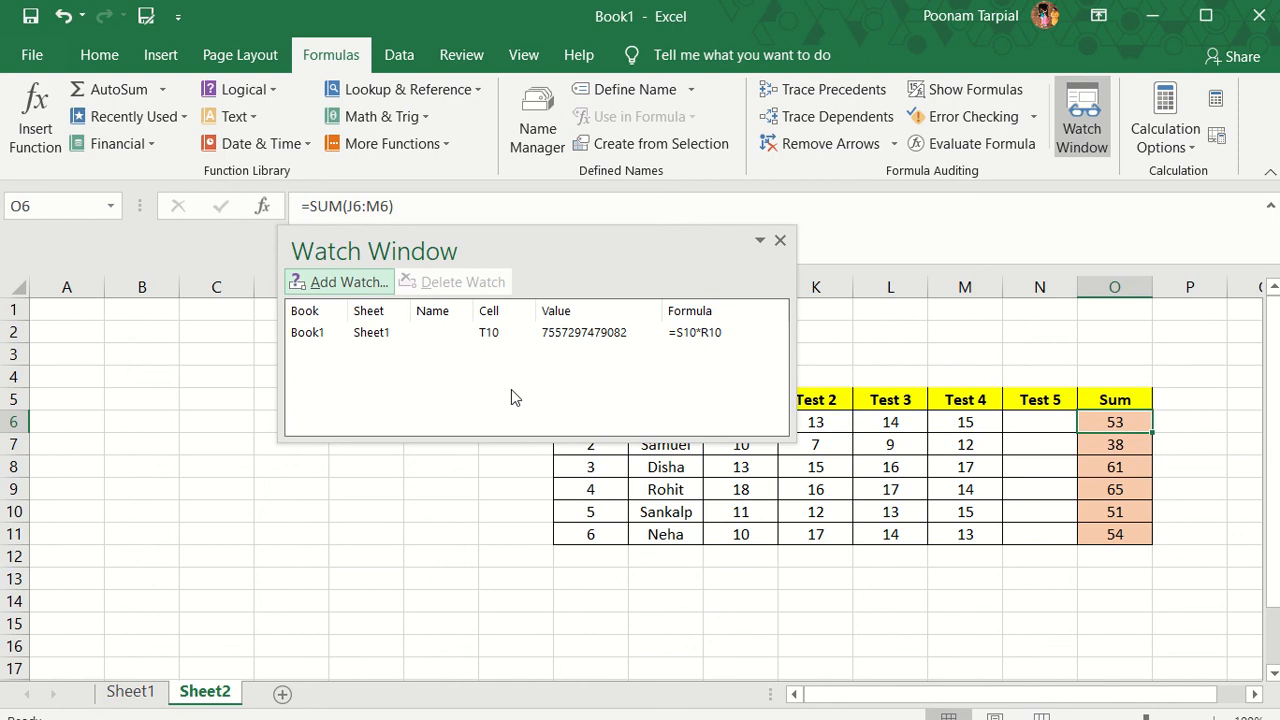
left_click(345, 282)
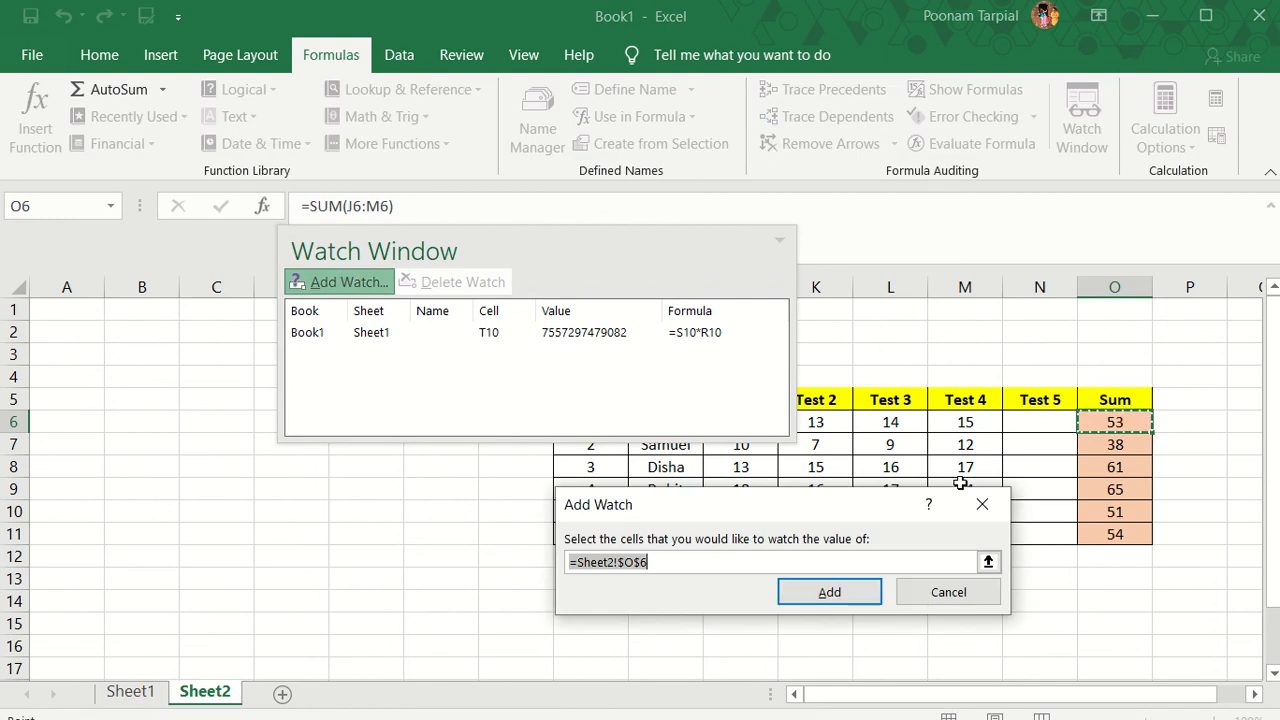
left_click(858, 594)
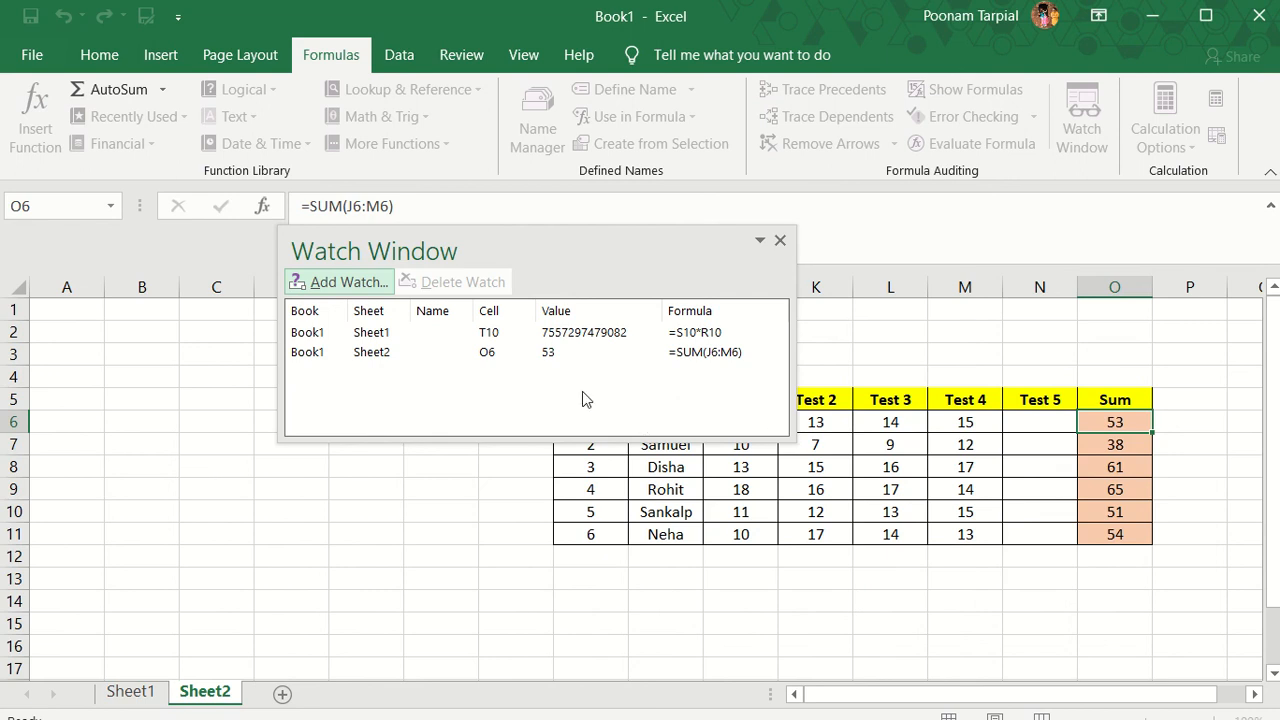
Step: Enter 16 as the first student's Test 5 score in N6 on Sheet2
left_click(1045, 425)
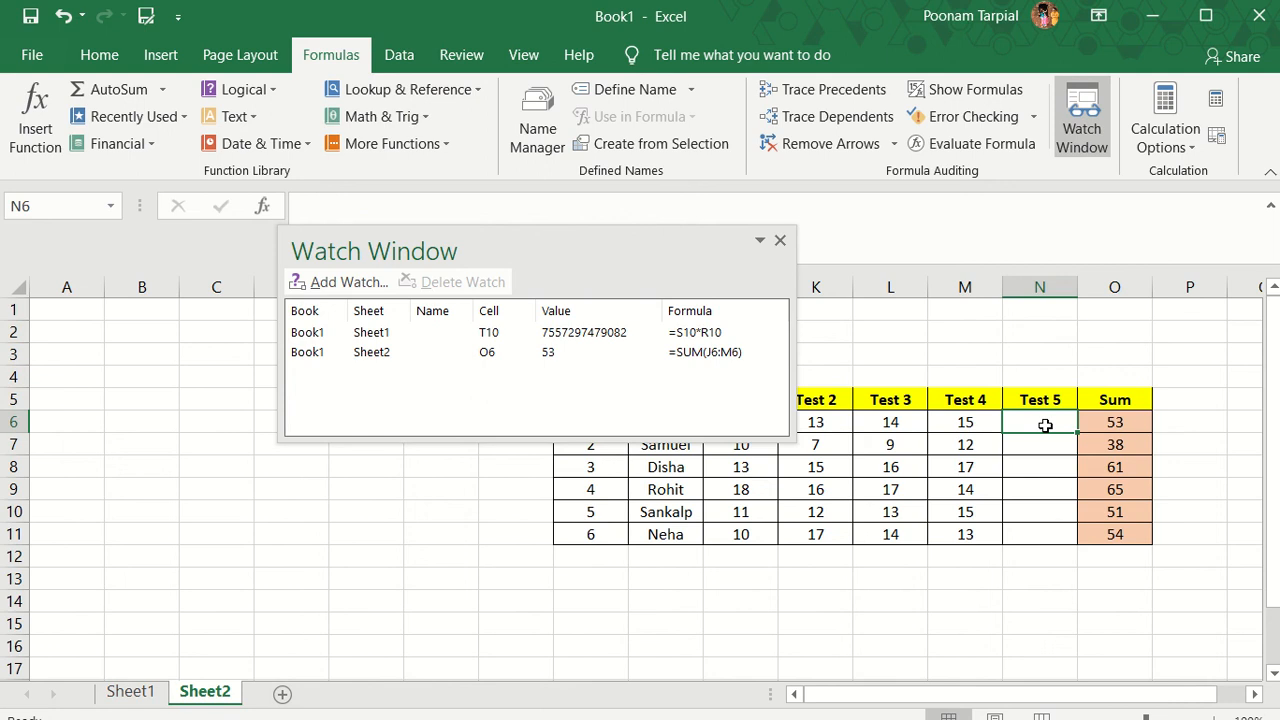
type("16")
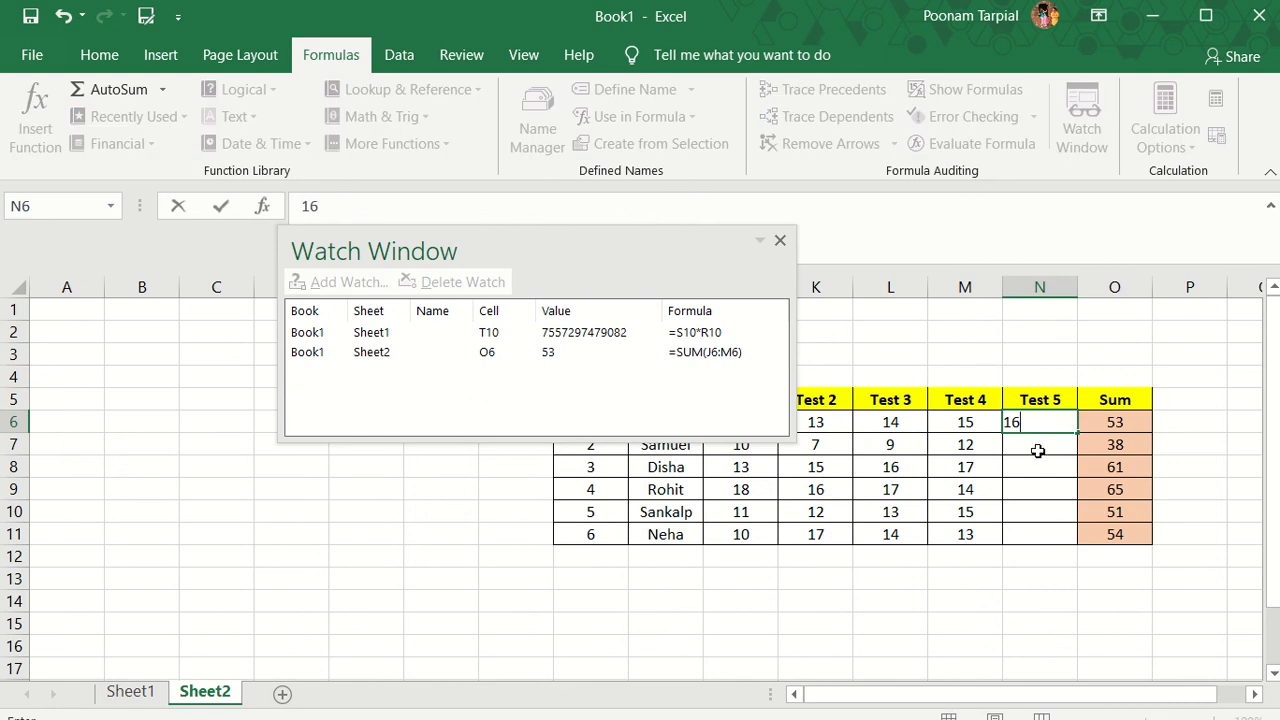
key("Return")
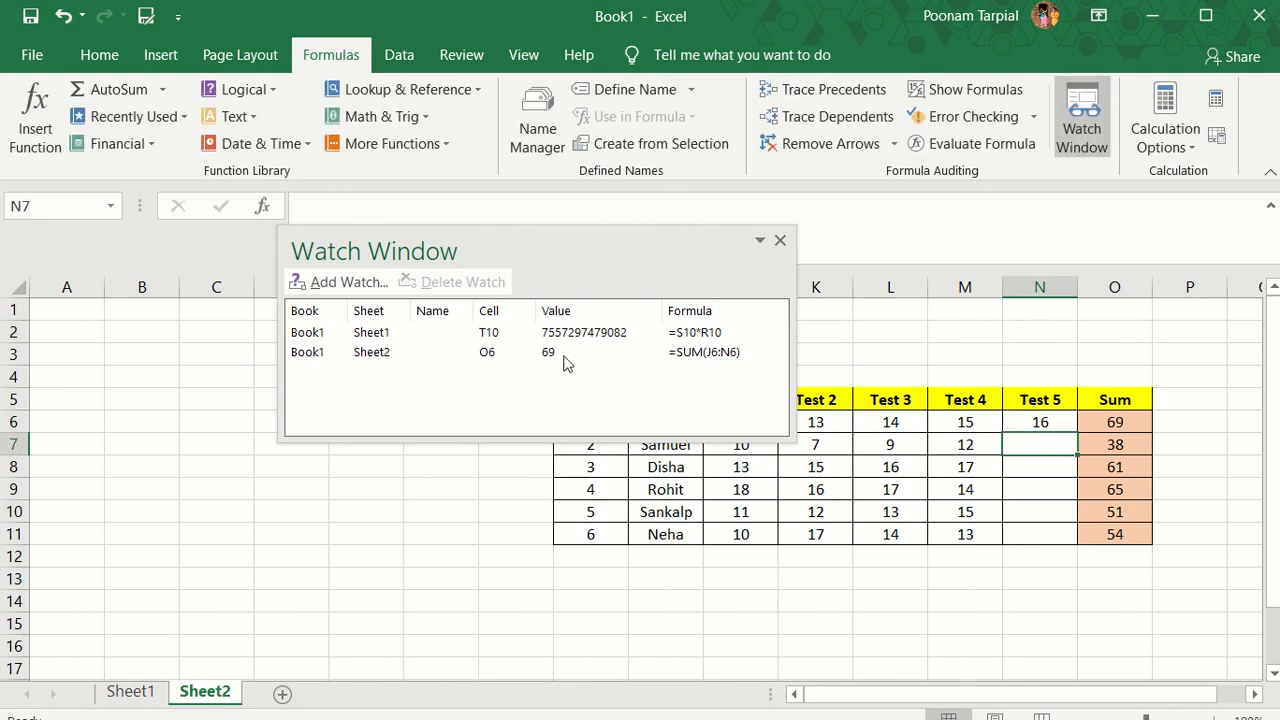
Step: Compare the new Test 5 score with the O6 watch entry and go to the Sum cell from that entry
left_click(1055, 425)
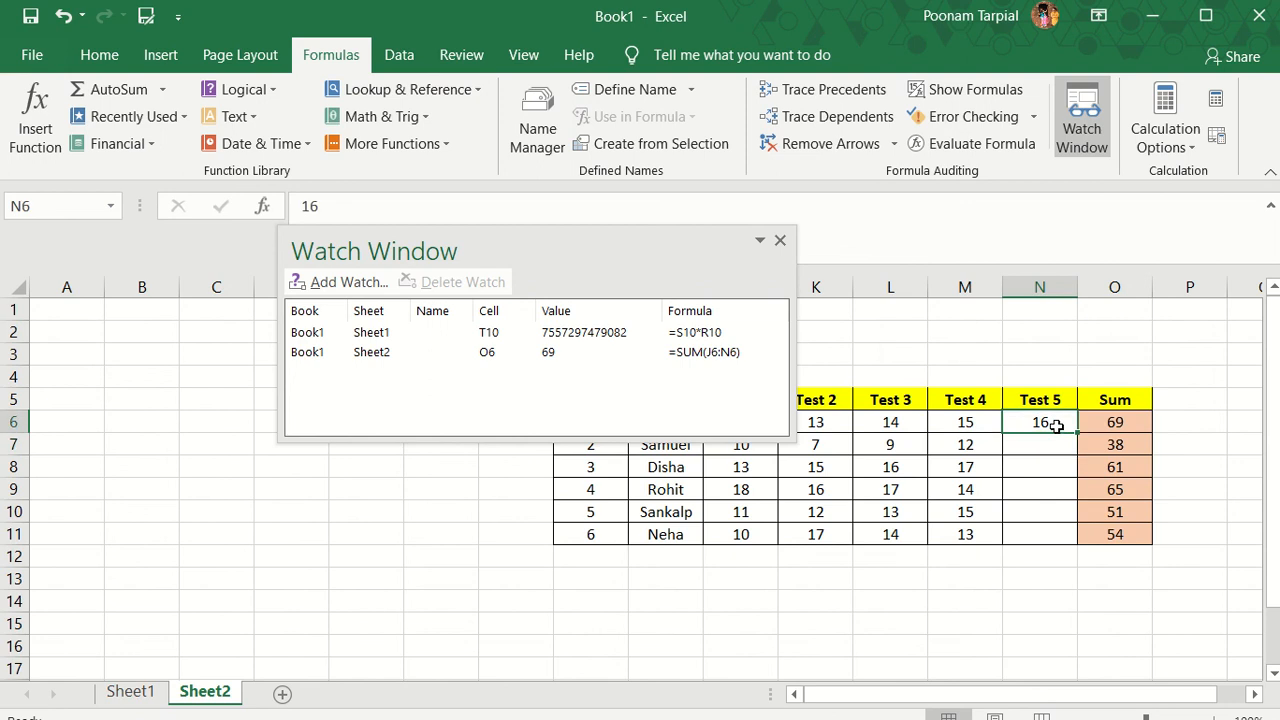
left_click(712, 355)
left_click(712, 355)
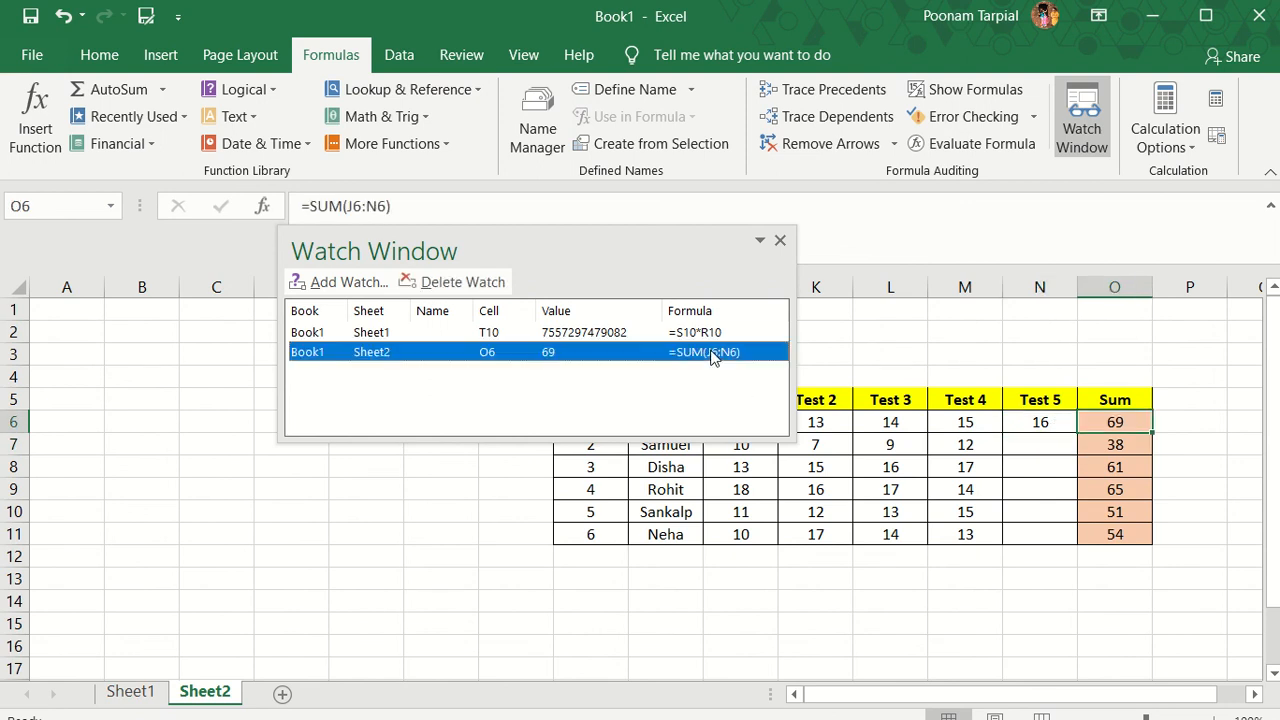
left_click(1125, 423)
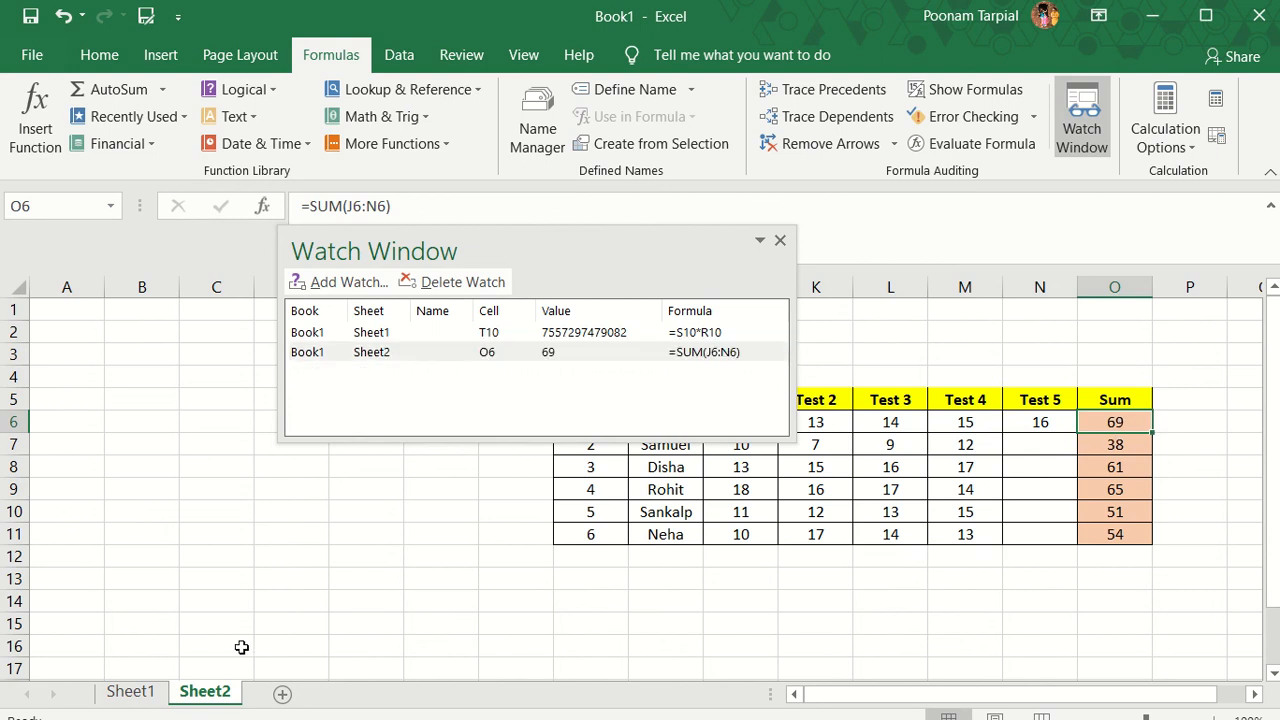
Step: Switch to Sheet1, return to O6 on Sheet2 through its watch entry, and select the whole Sum column
left_click(131, 692)
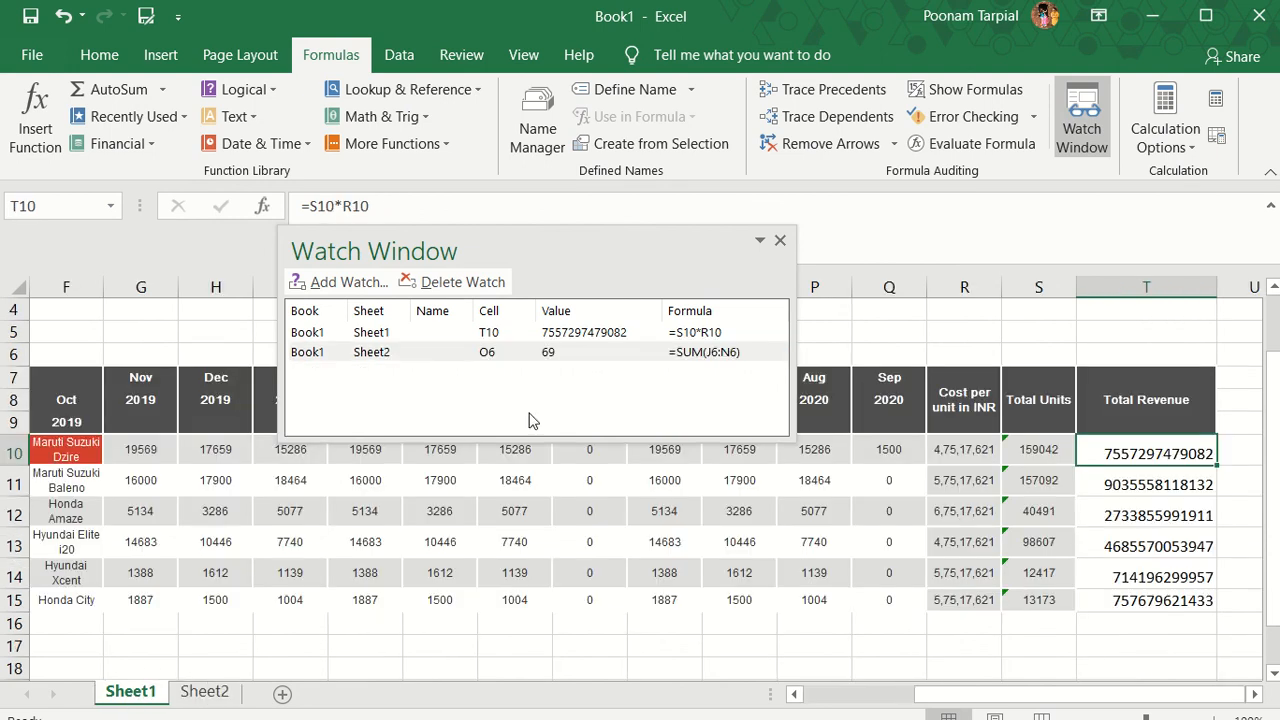
double_click(552, 354)
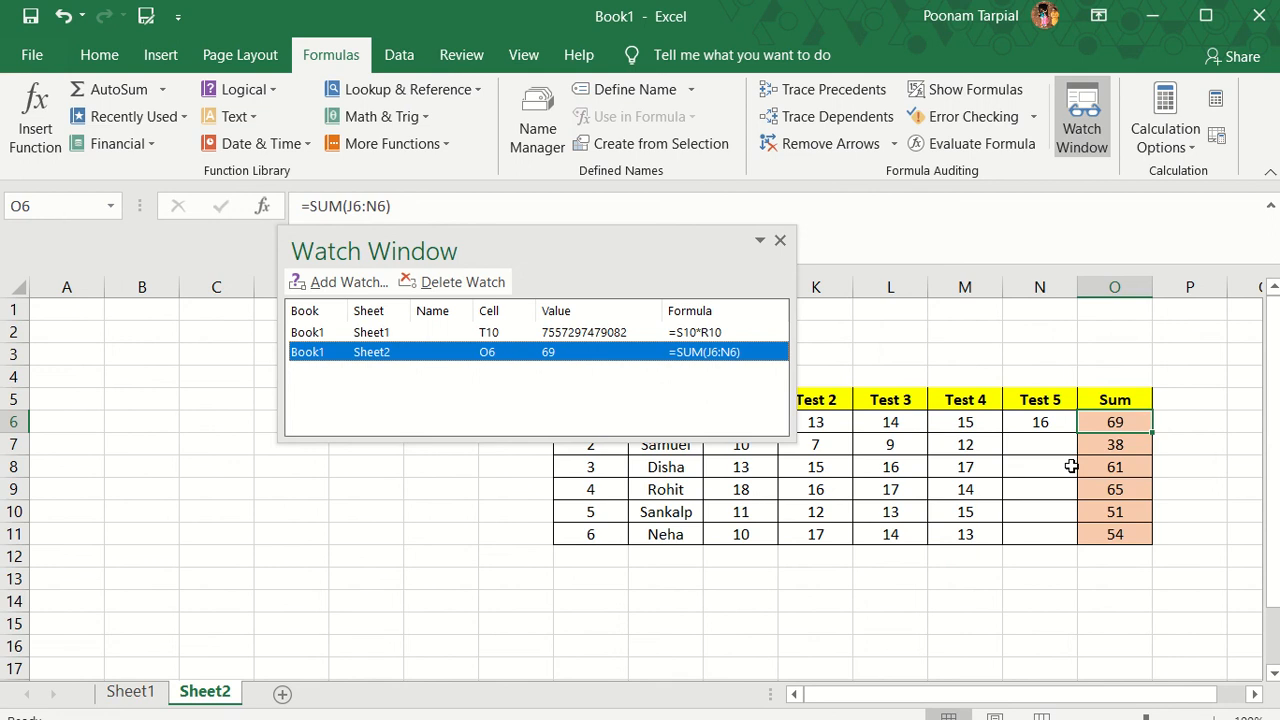
left_click(1117, 420)
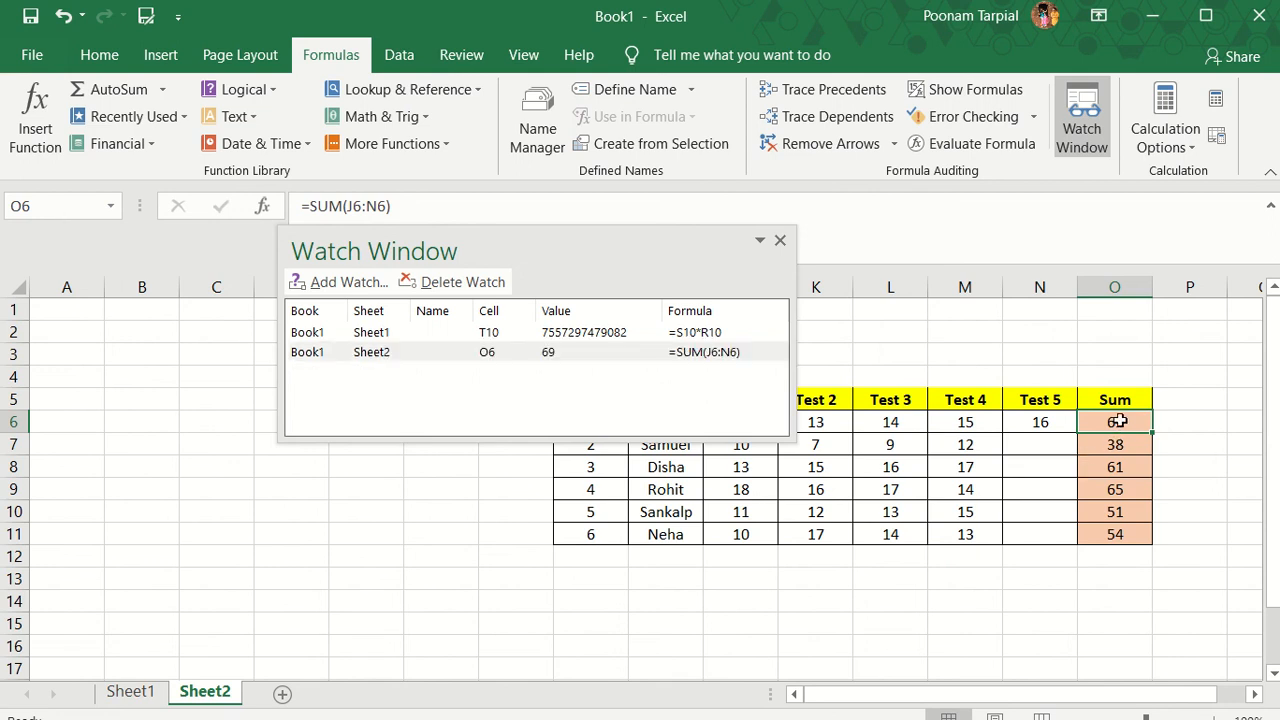
left_click(1110, 286)
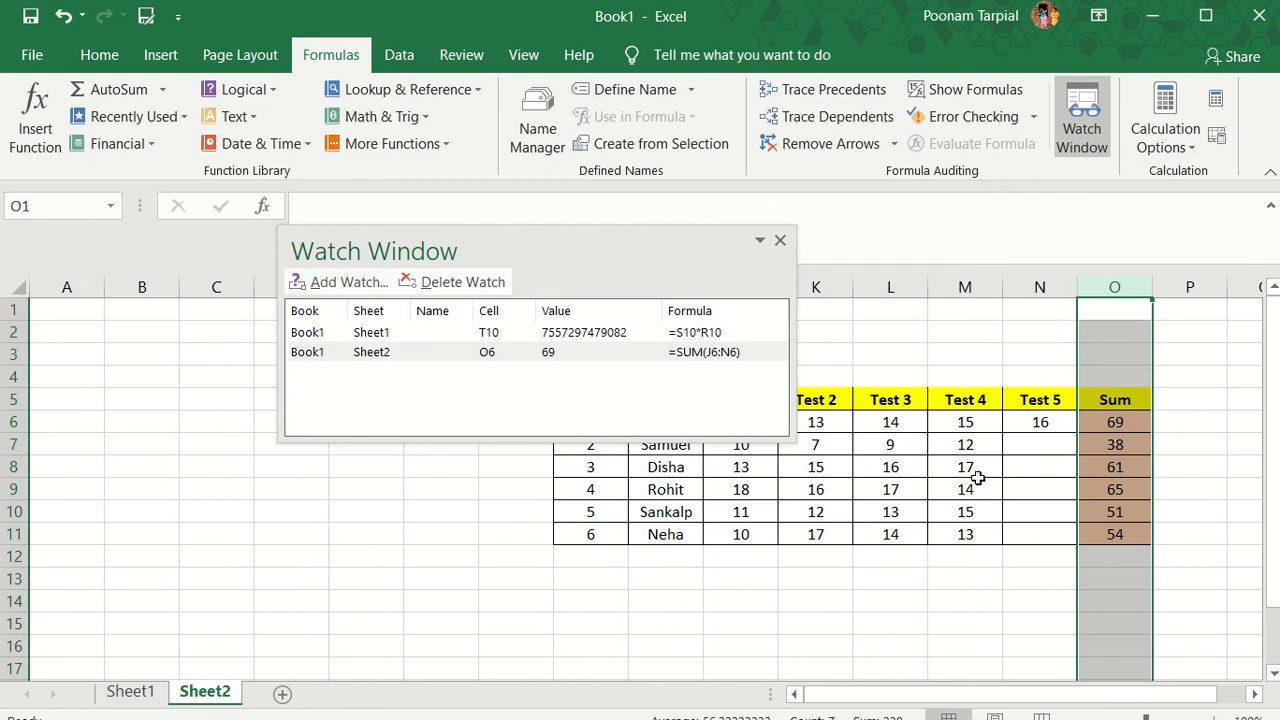
left_click(508, 390)
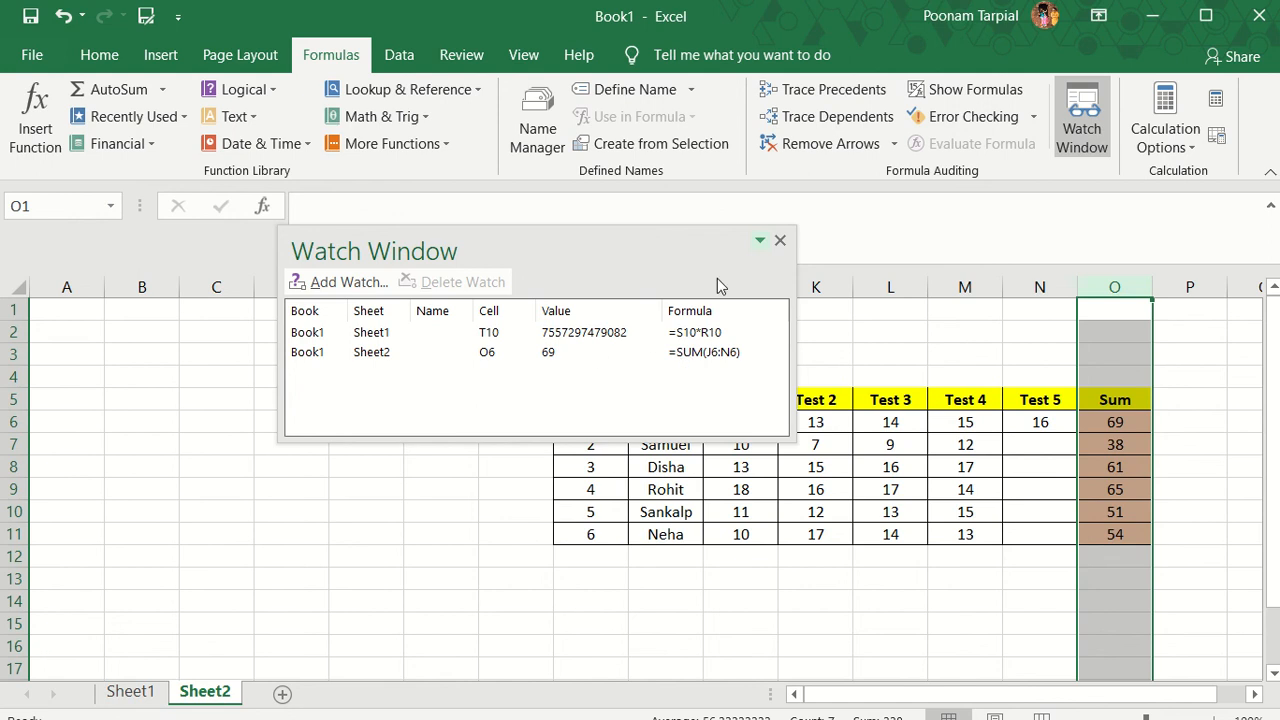
Step: Close and reopen the Watch Window, then go to T10 on Sheet1 from its watch entry and close the window
left_click(780, 241)
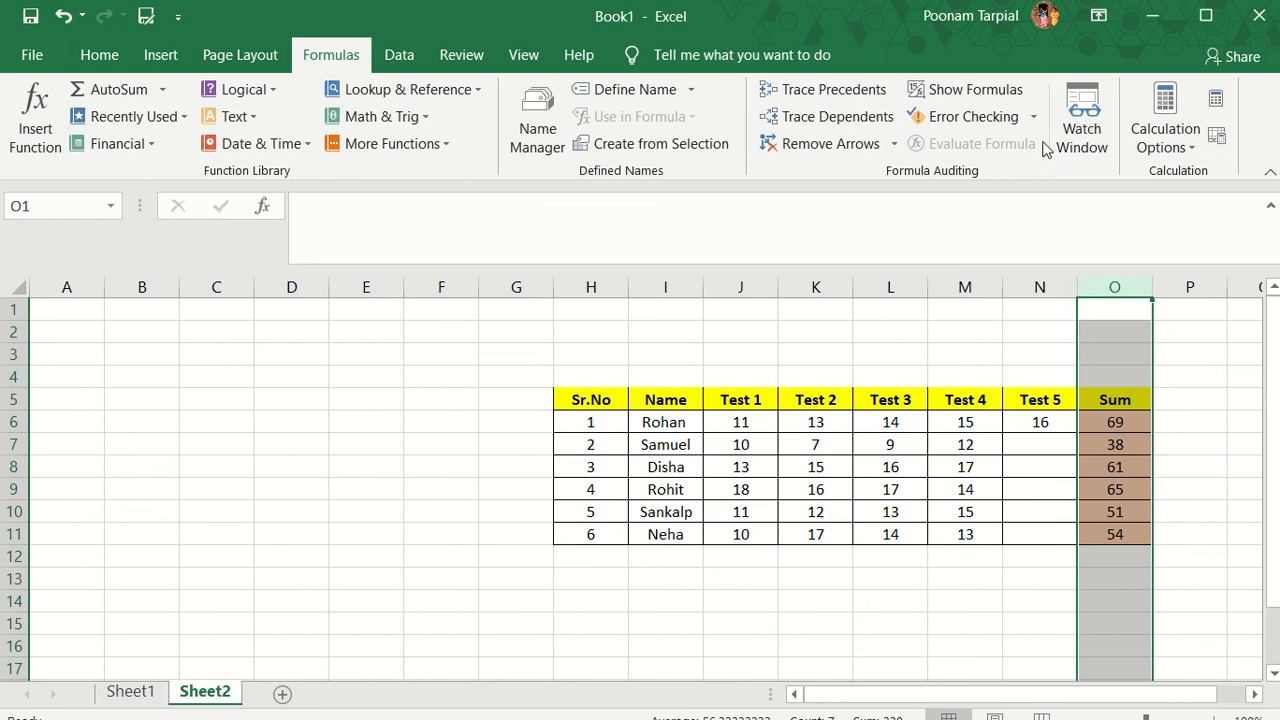
left_click(1081, 138)
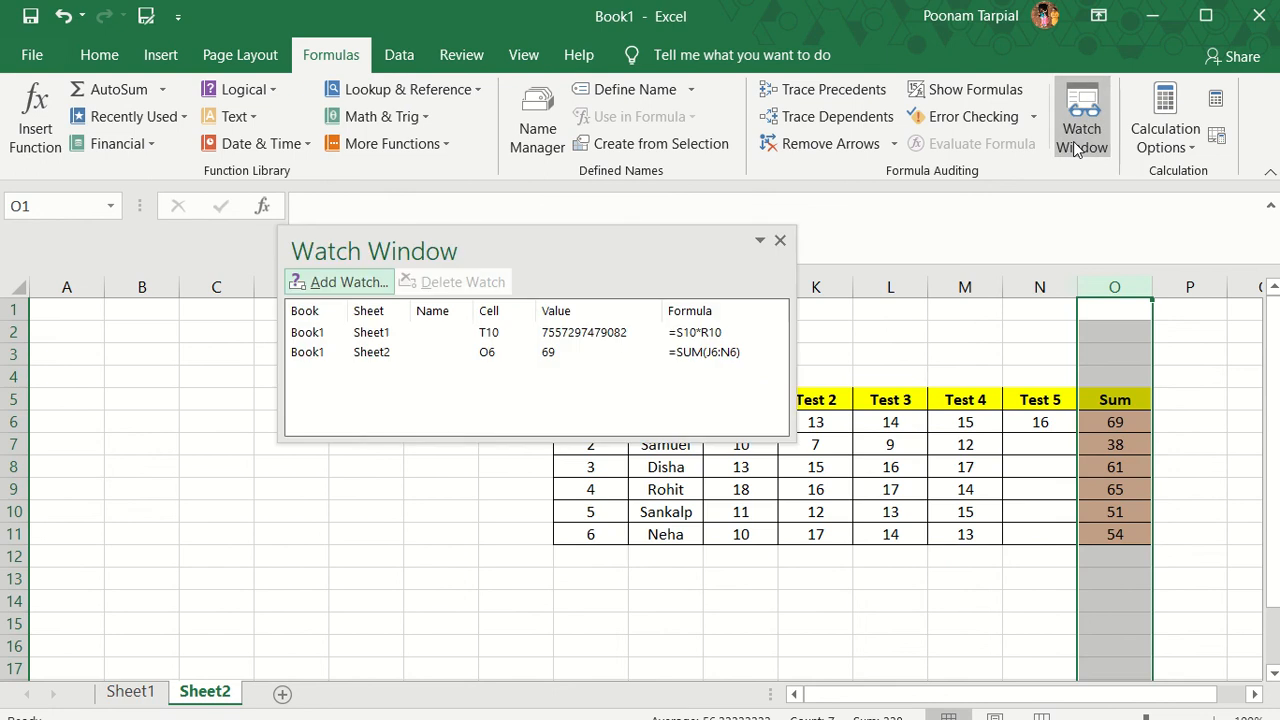
double_click(389, 333)
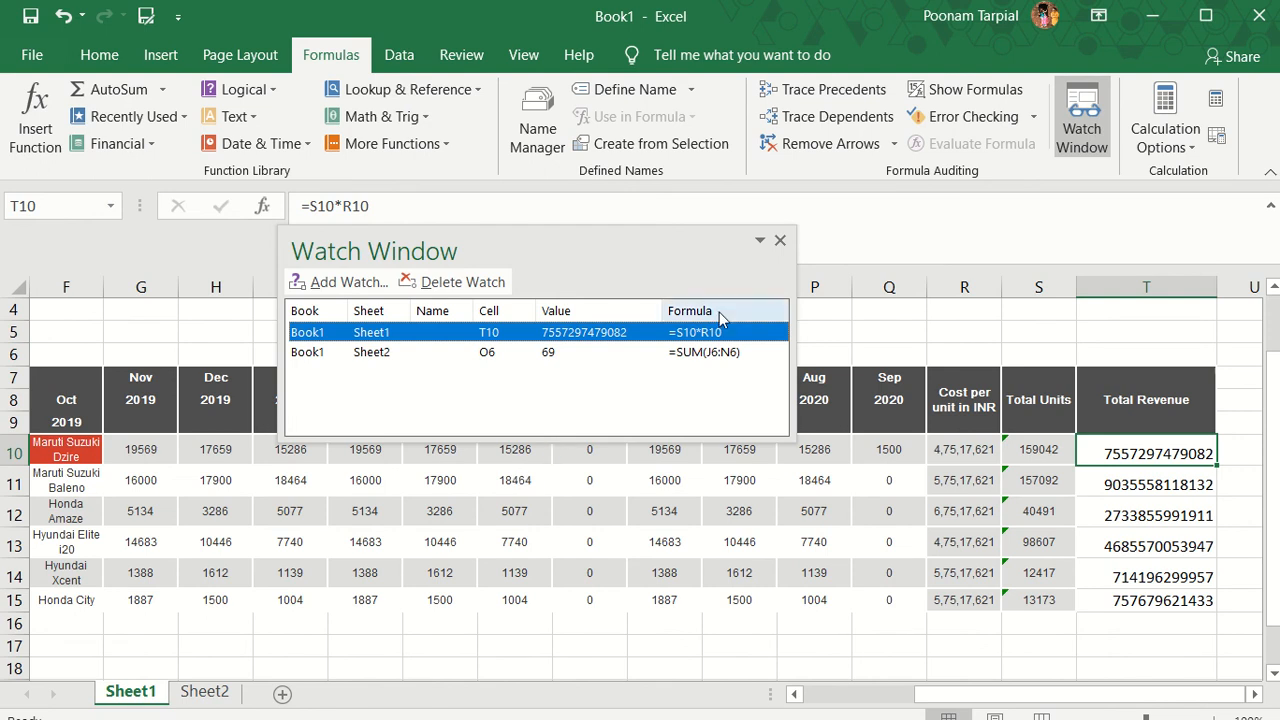
left_click(780, 241)
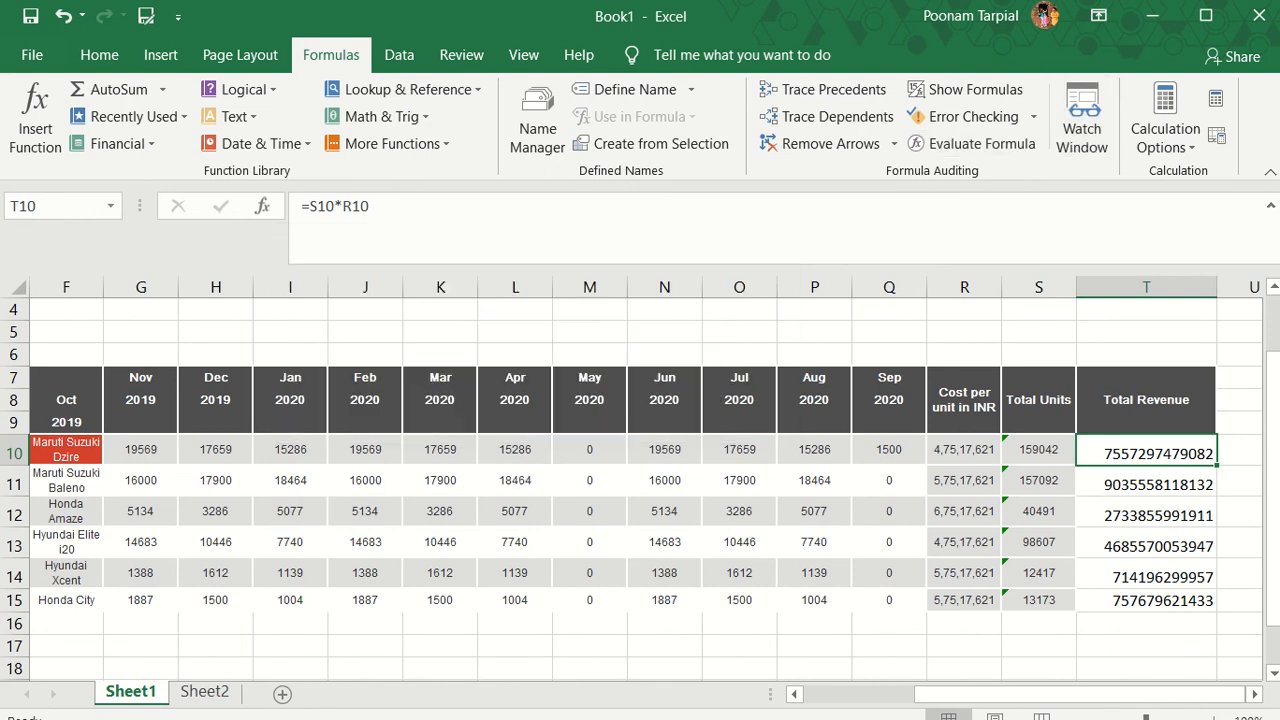